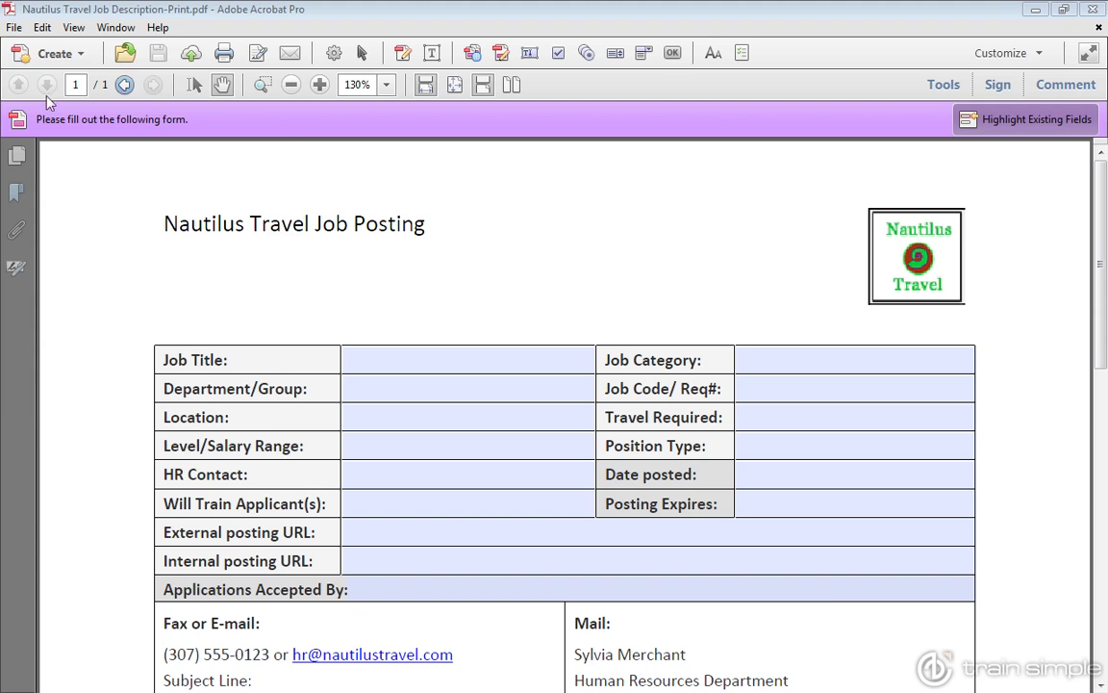
pyautogui.click(13, 27)
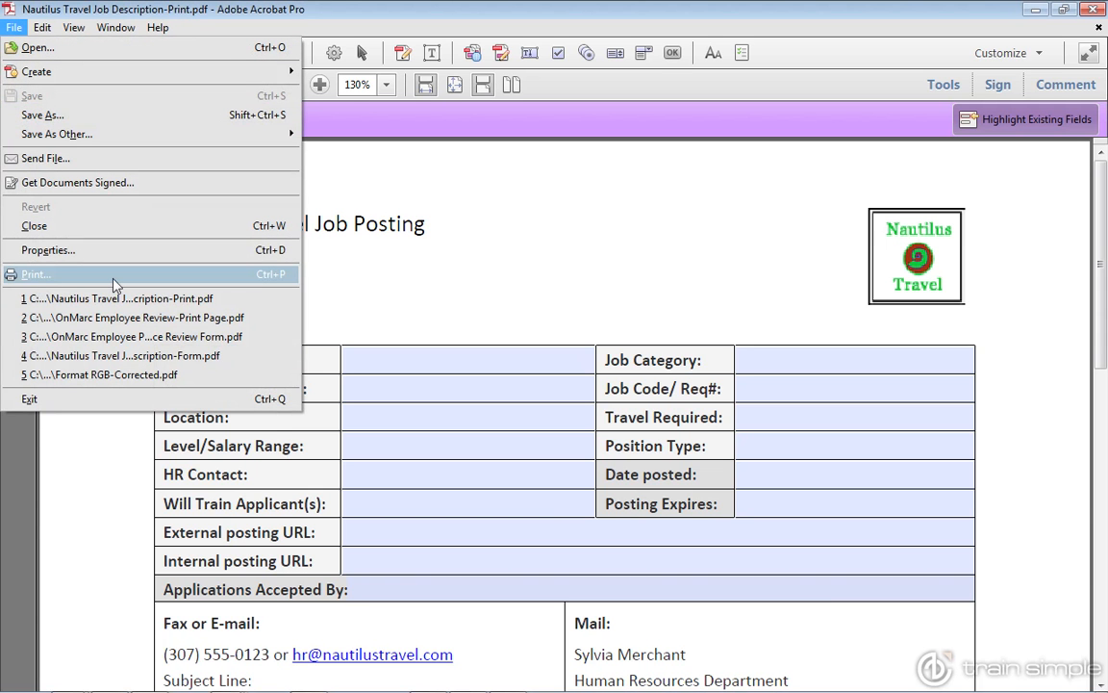
pyautogui.click(394, 278)
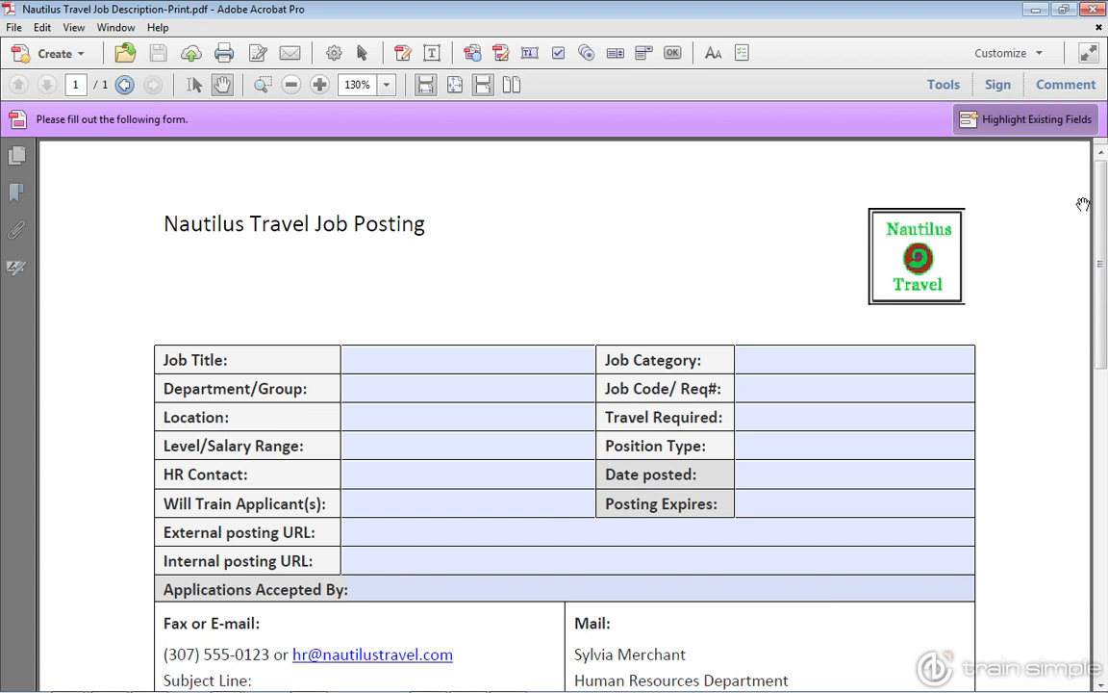
# Draw a wide button field just below the Last Updated By row and name it Print Form
pyautogui.scroll(-10, 904, 542)
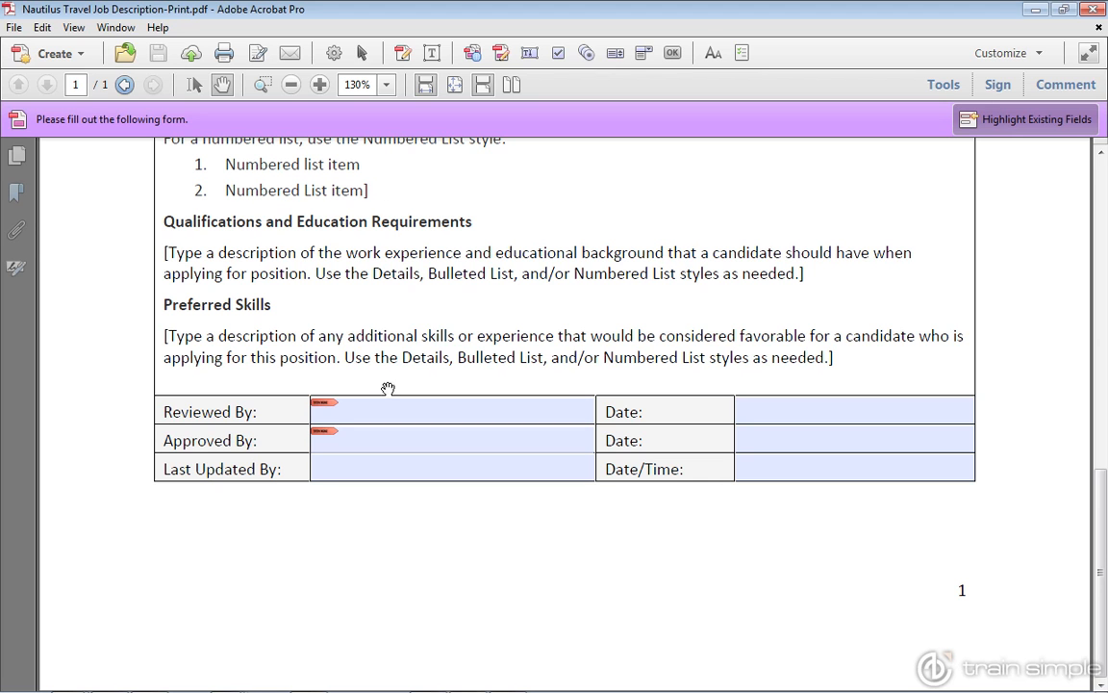
pyautogui.click(360, 55)
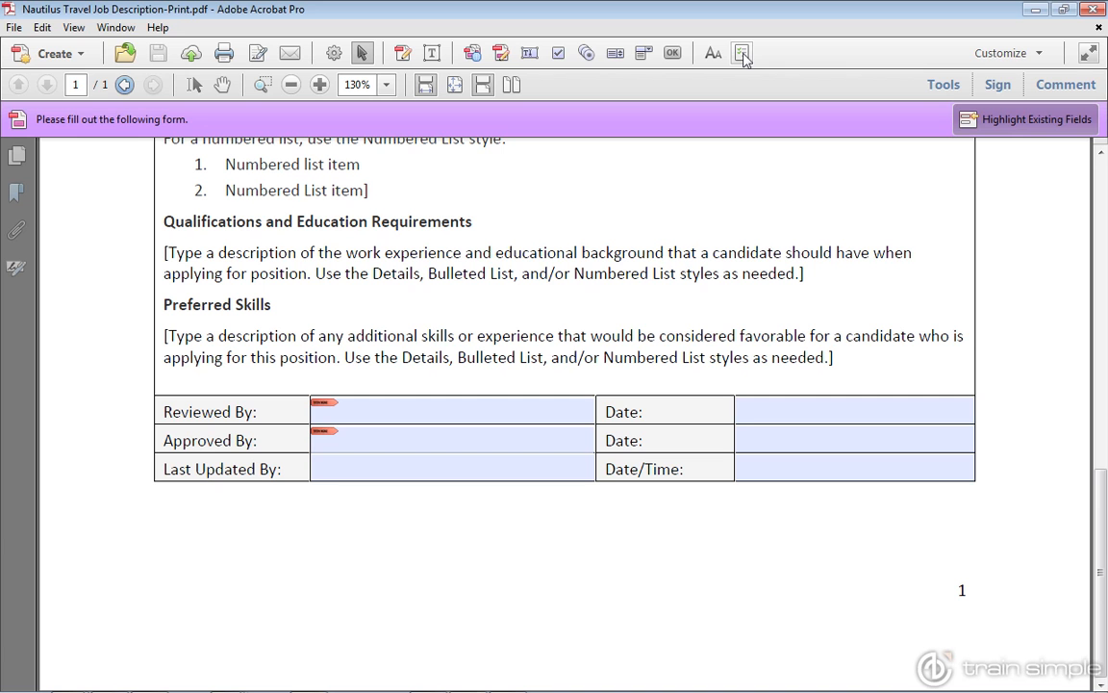
pyautogui.moveTo(444, 346); pyautogui.dragTo(492, 476)
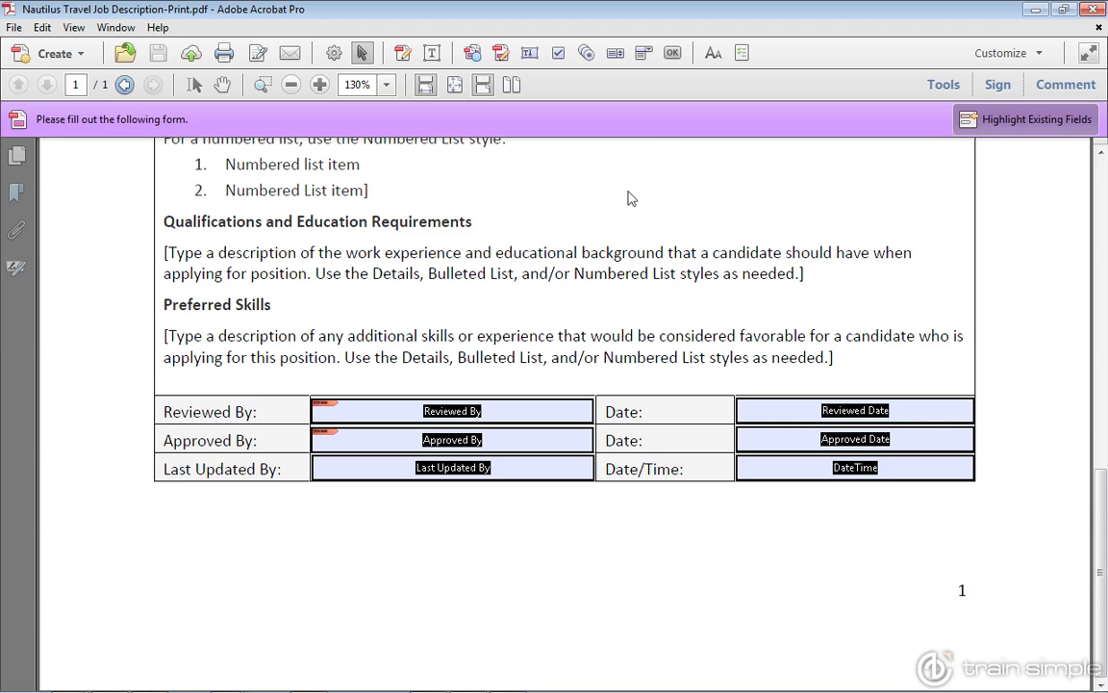
pyautogui.click(672, 52)
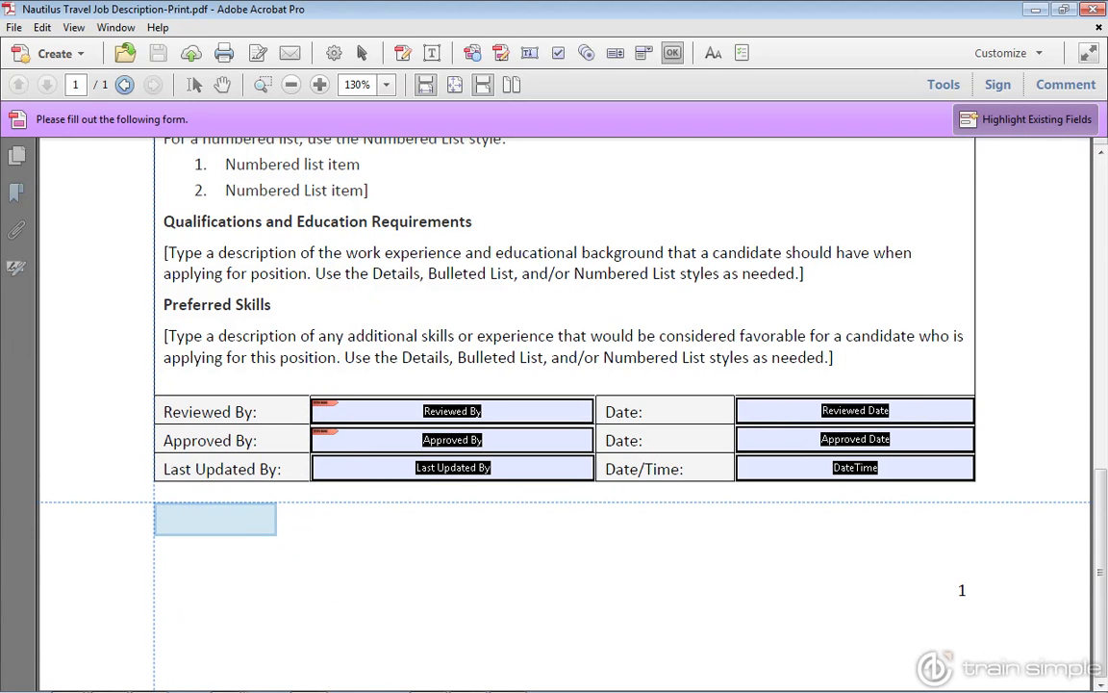
pyautogui.moveTo(155, 503); pyautogui.dragTo(410, 541)
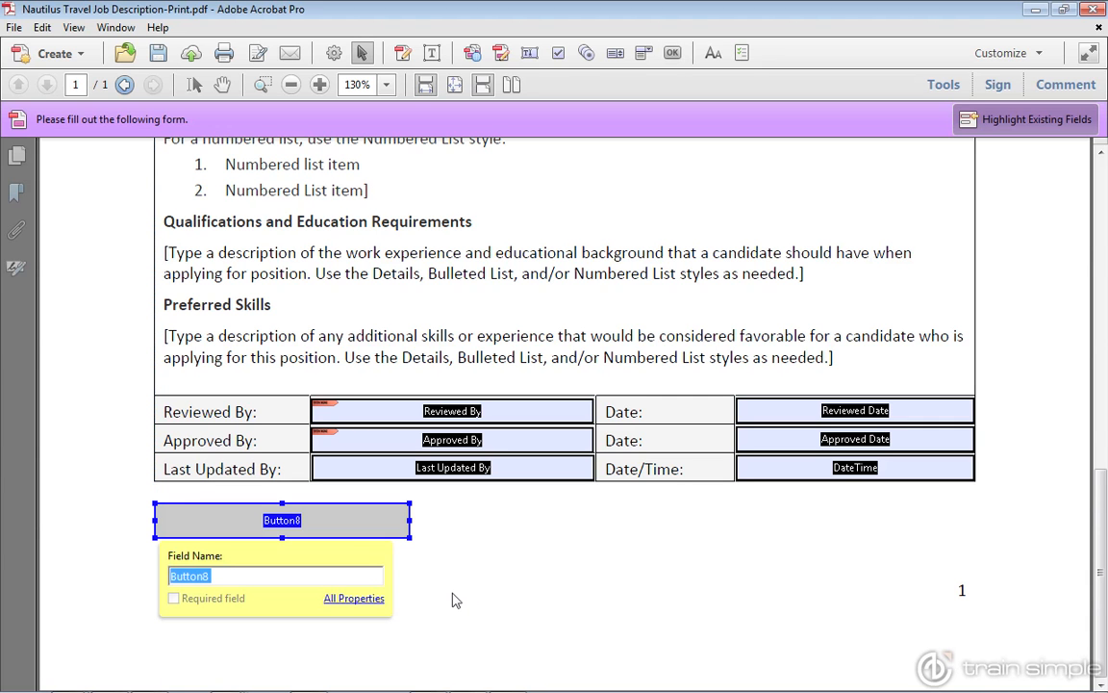
pyautogui.write('Print Form')
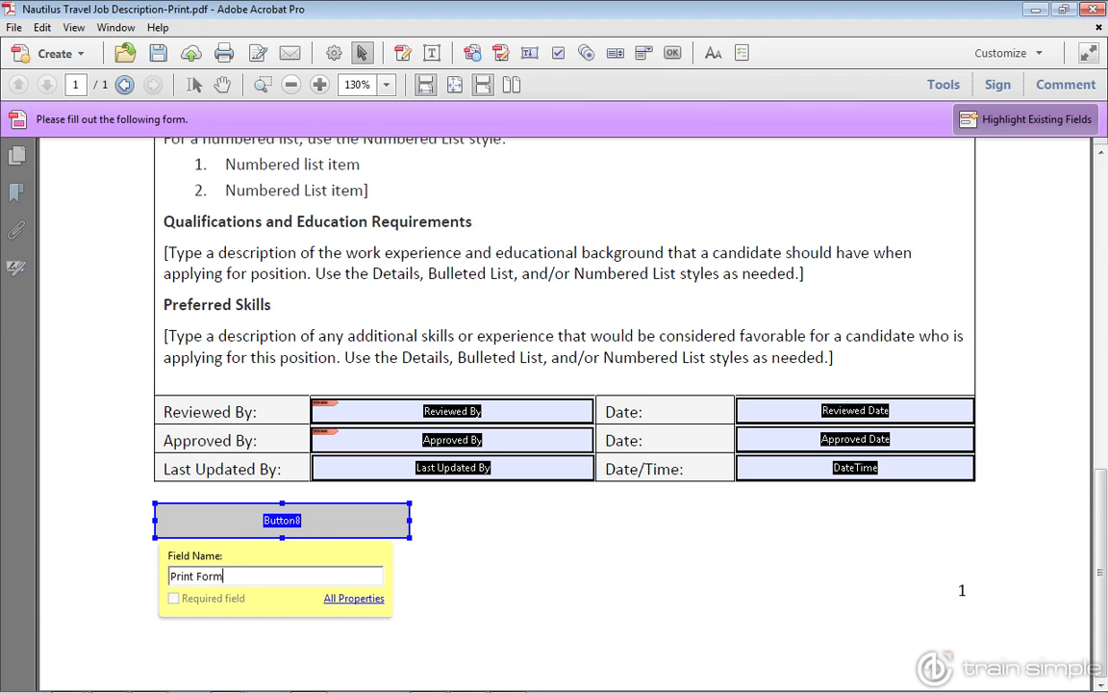
# Open the Print Form button's full properties and set its fill color to light blue
pyautogui.click(332, 597)
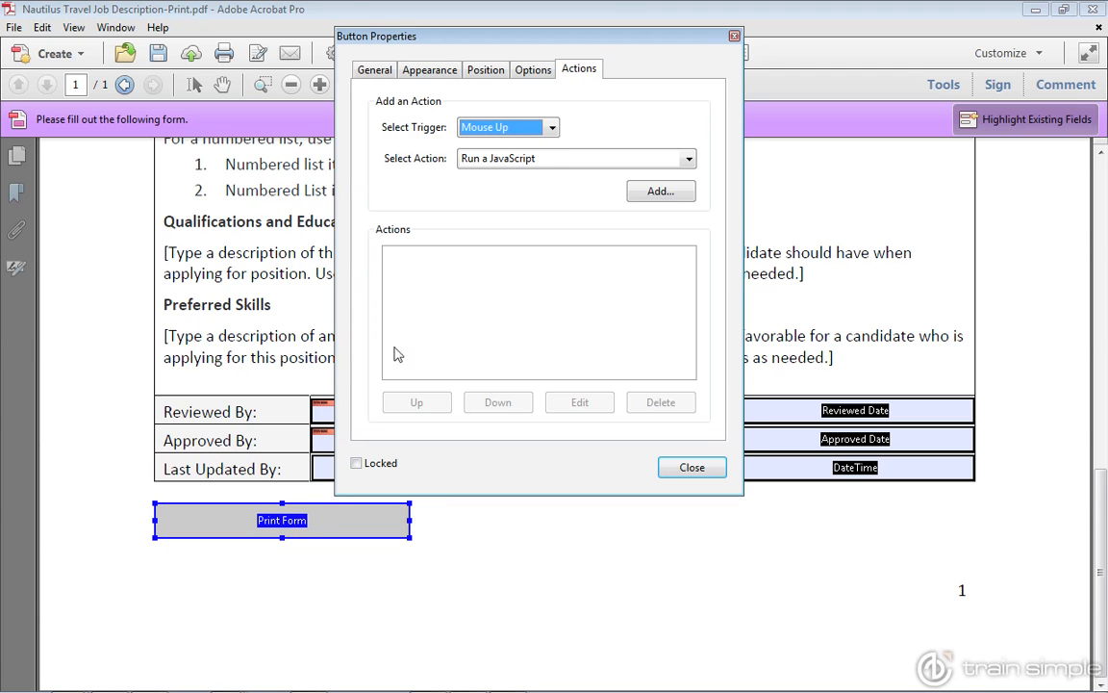
pyautogui.click(374, 69)
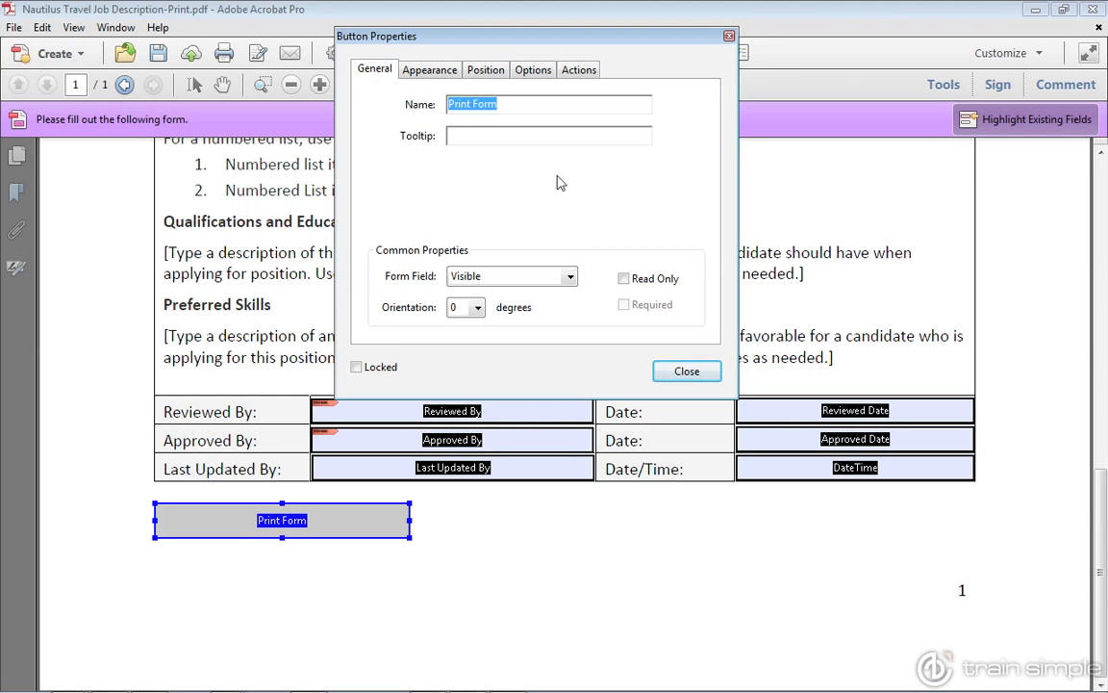
pyautogui.click(407, 75)
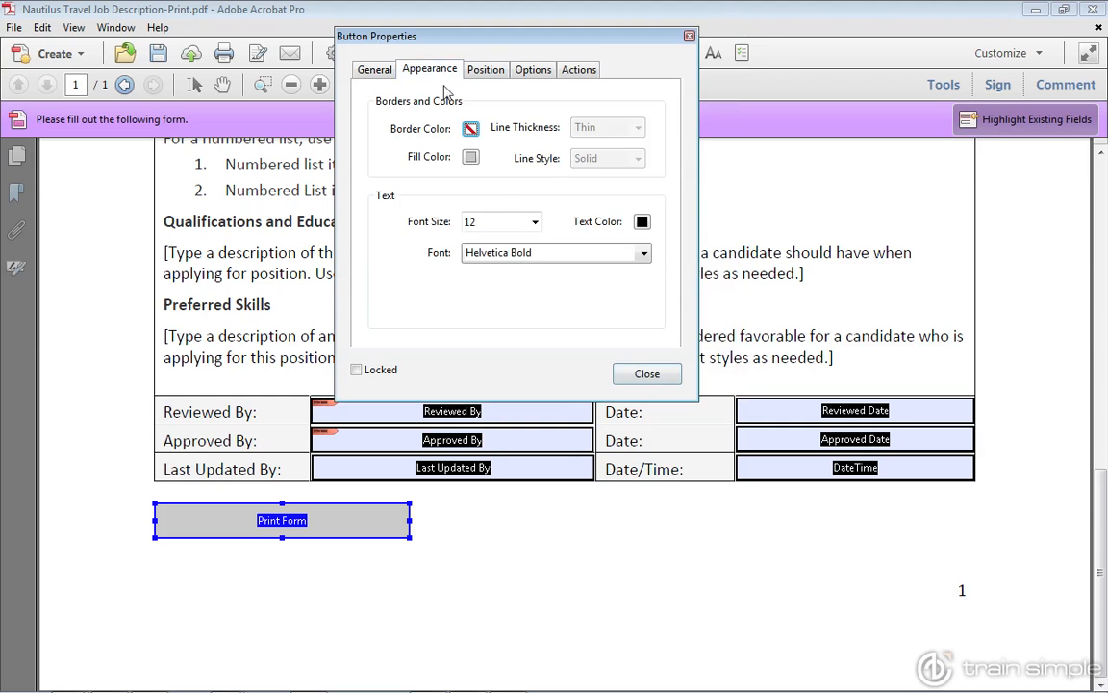
pyautogui.click(470, 156)
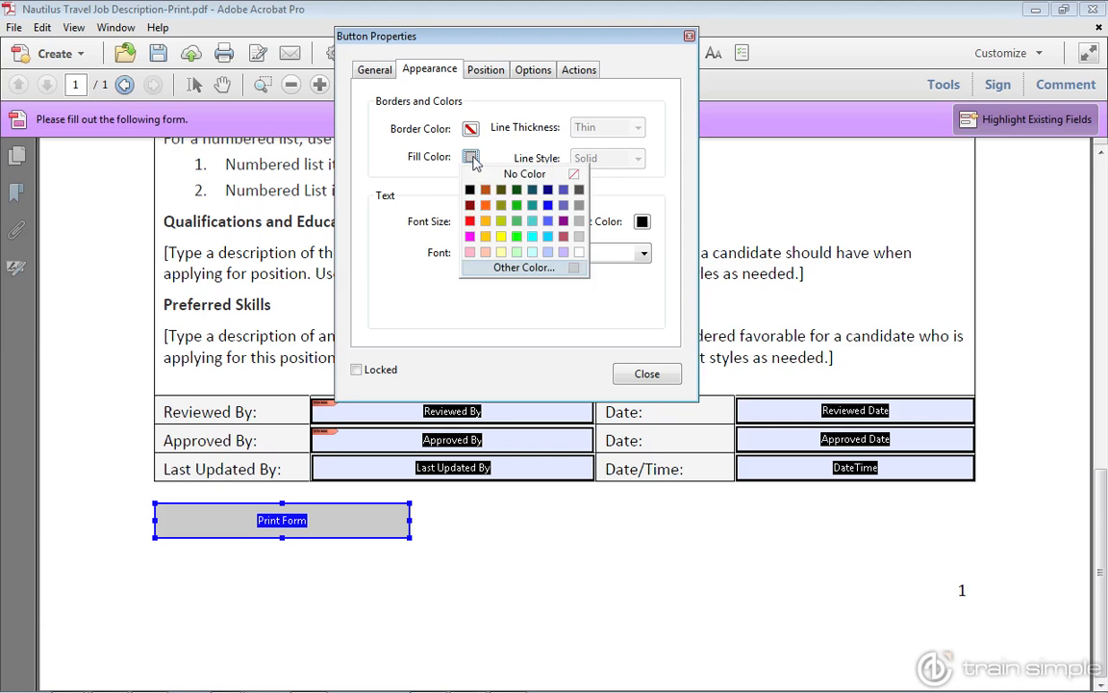
pyautogui.click(547, 252)
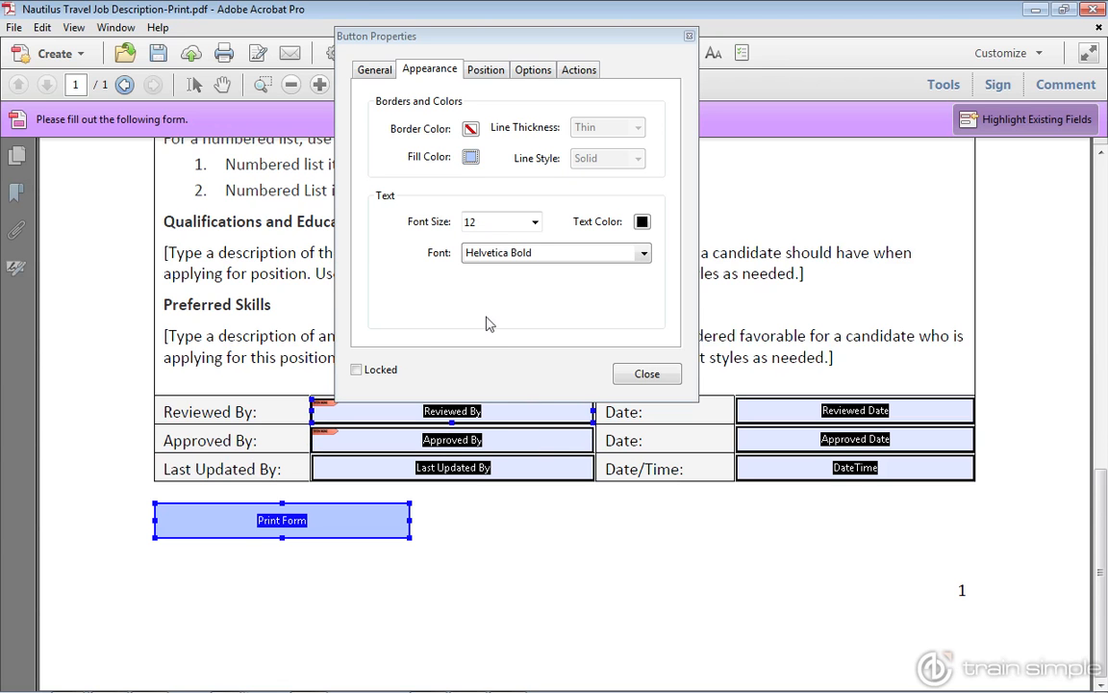
# Give the button the label text Print Form
pyautogui.click(531, 72)
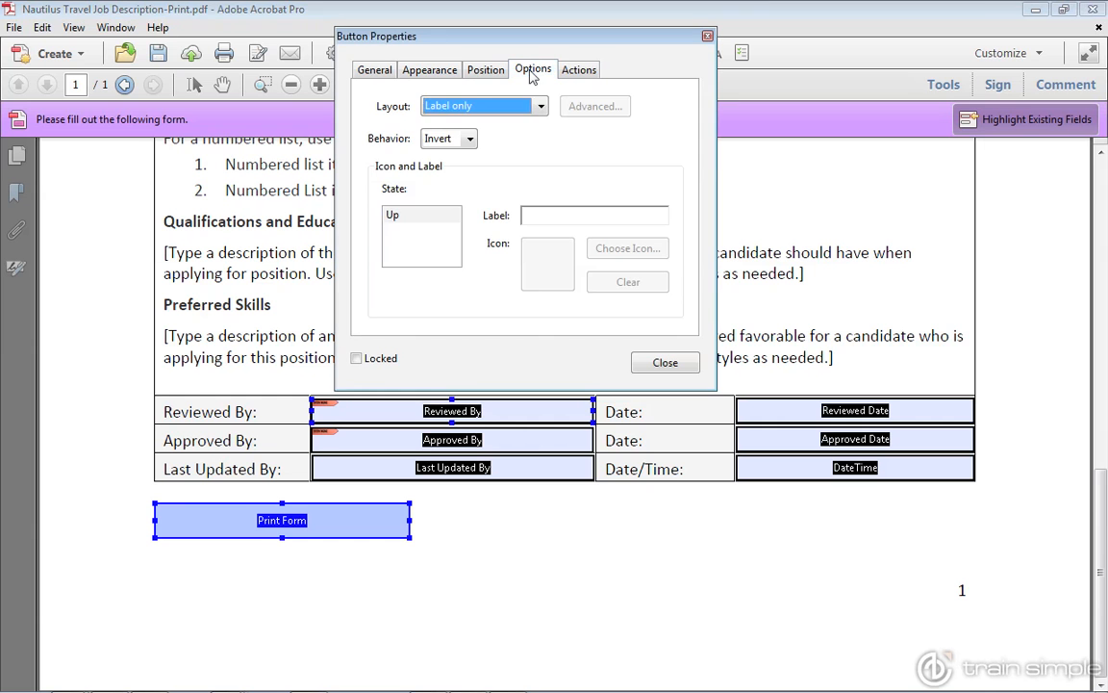
pyautogui.click(543, 215)
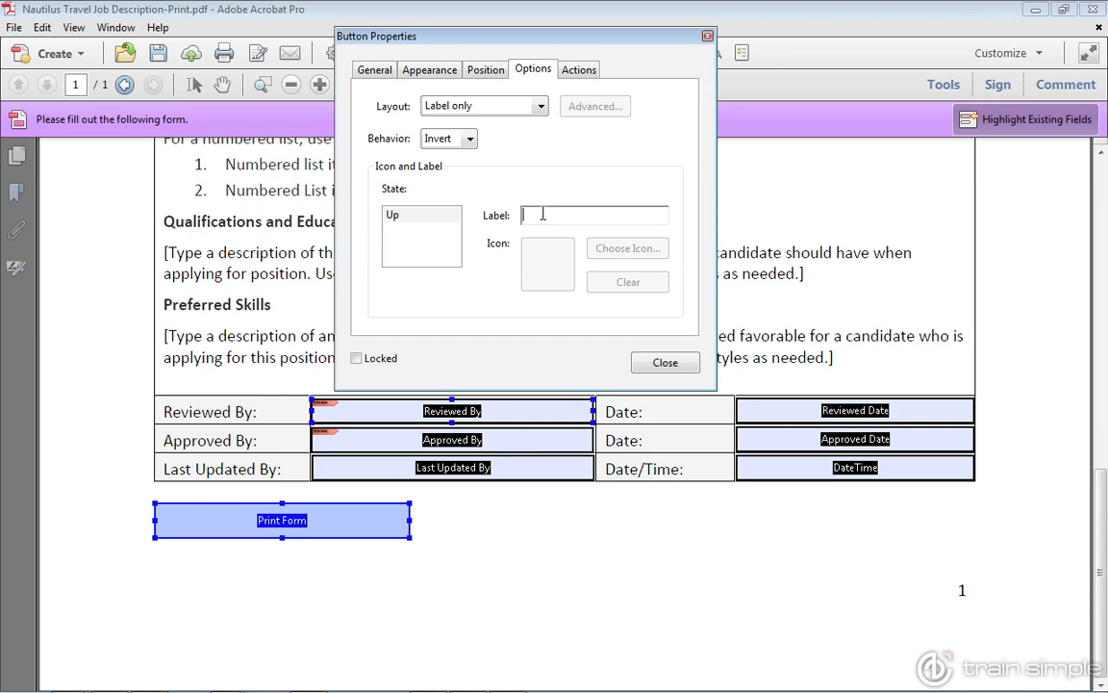
pyautogui.write('Print Form')
# Add a Mouse Up action to the button that runs the JavaScript this.print(); and close its properties
pyautogui.click(578, 68)
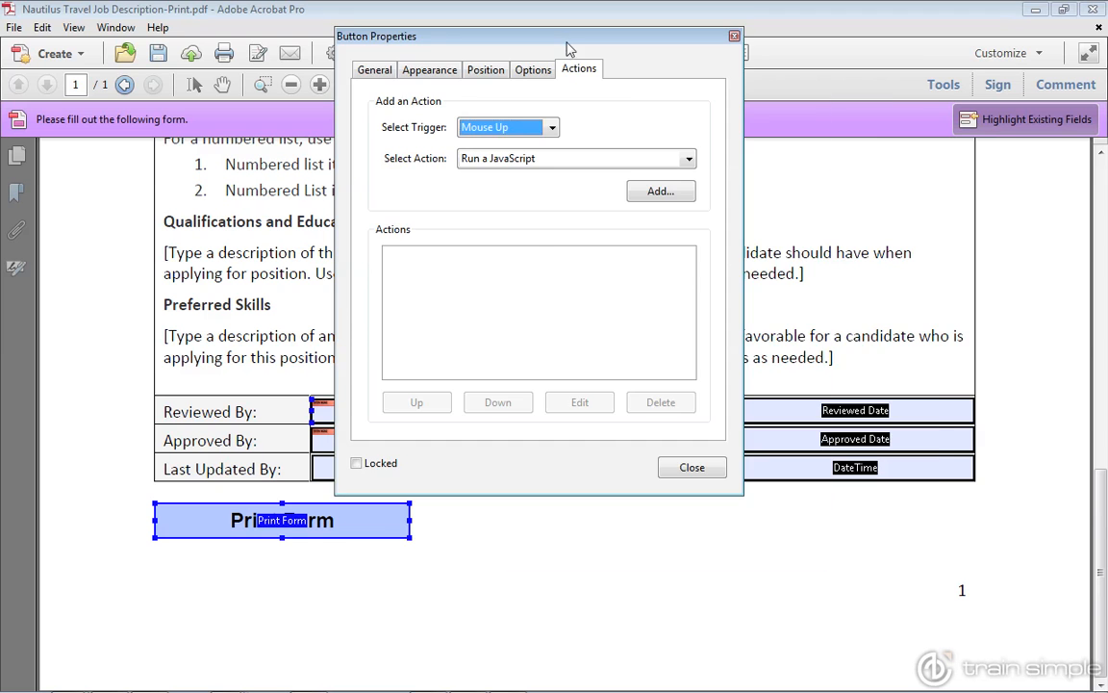
pyautogui.moveTo(568, 47); pyautogui.dragTo(760, 195)
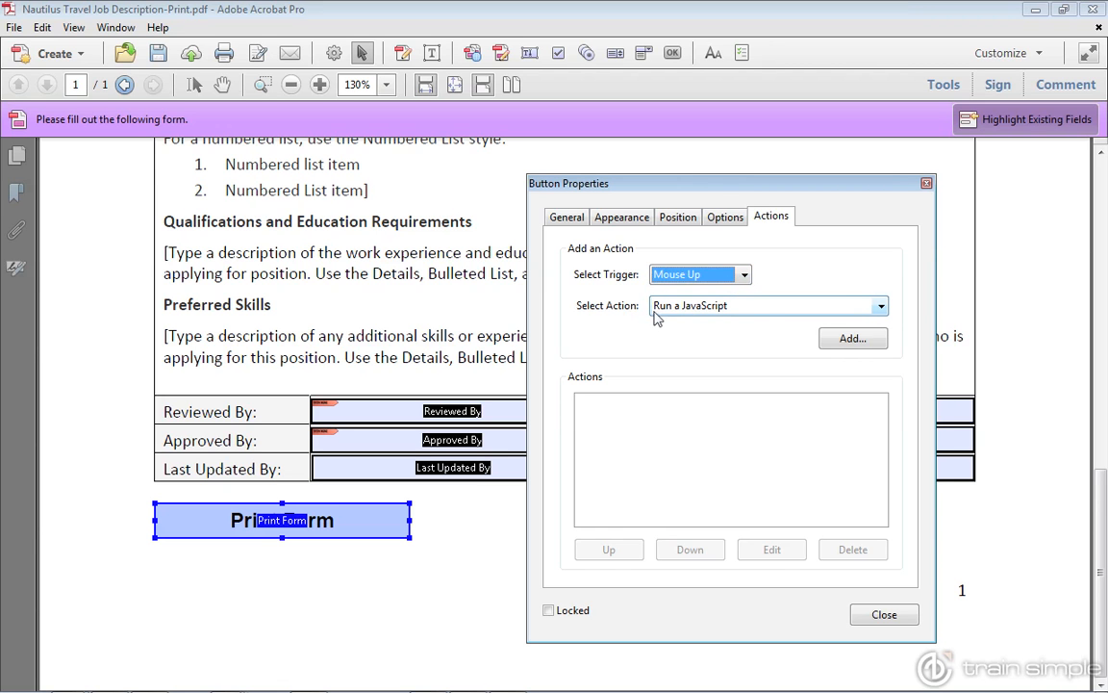
pyautogui.click(861, 340)
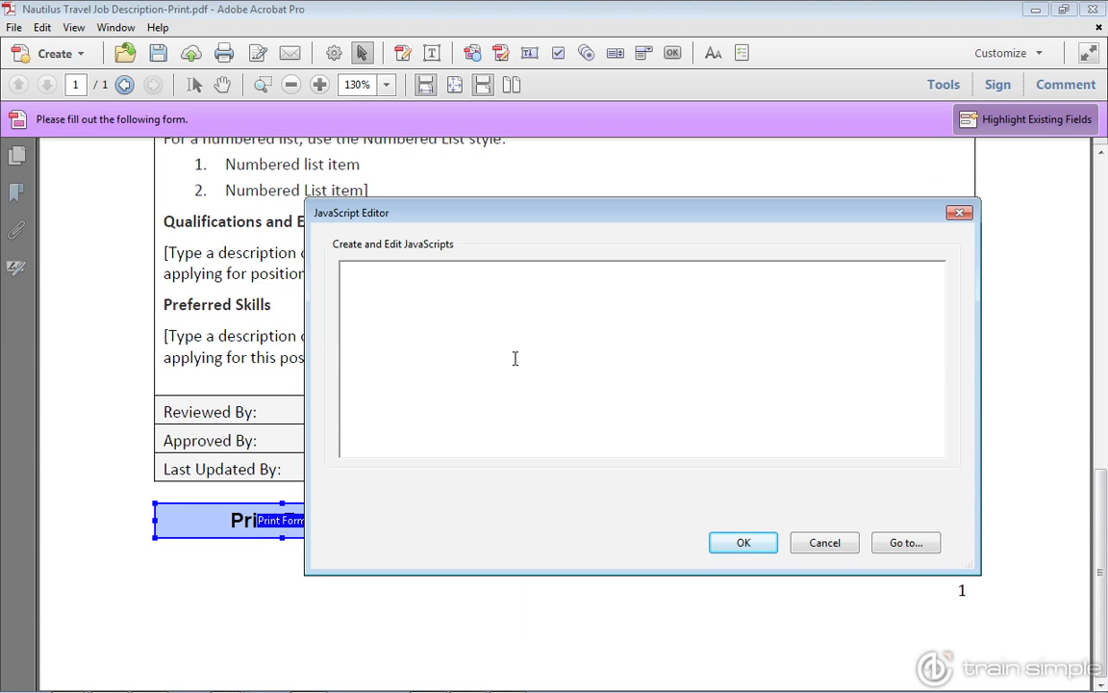
pyautogui.write('this.print();')
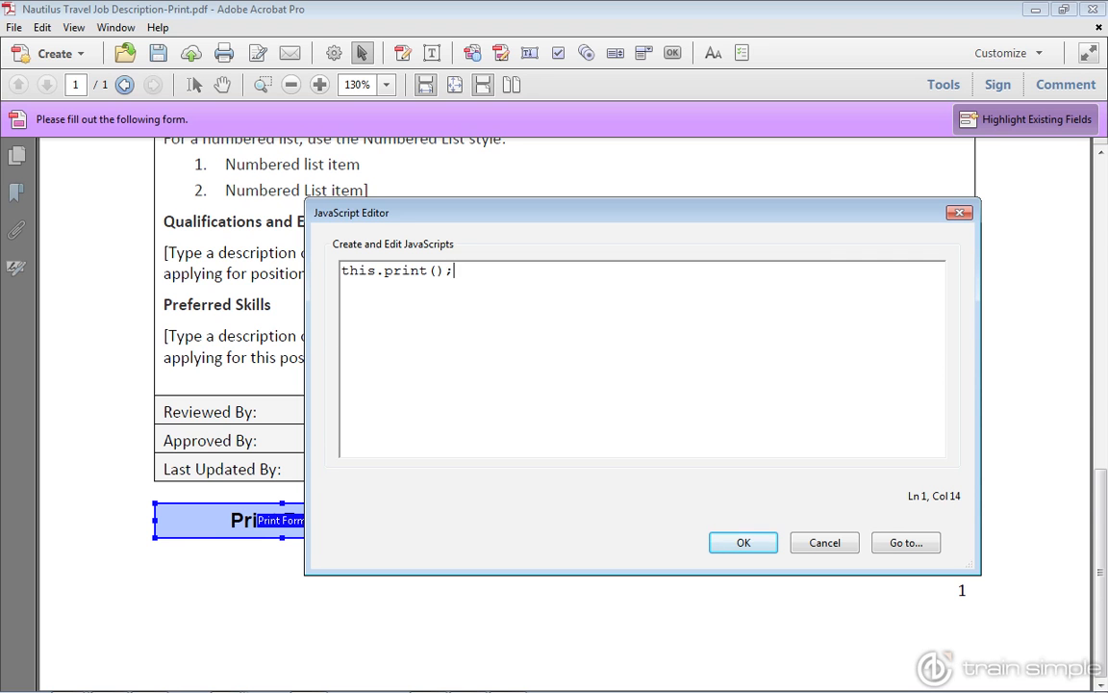
pyautogui.doubleClick(432, 272)
pyautogui.moveTo(442, 275); pyautogui.dragTo(445, 274)
pyautogui.press('Right')
pyautogui.click(729, 544)
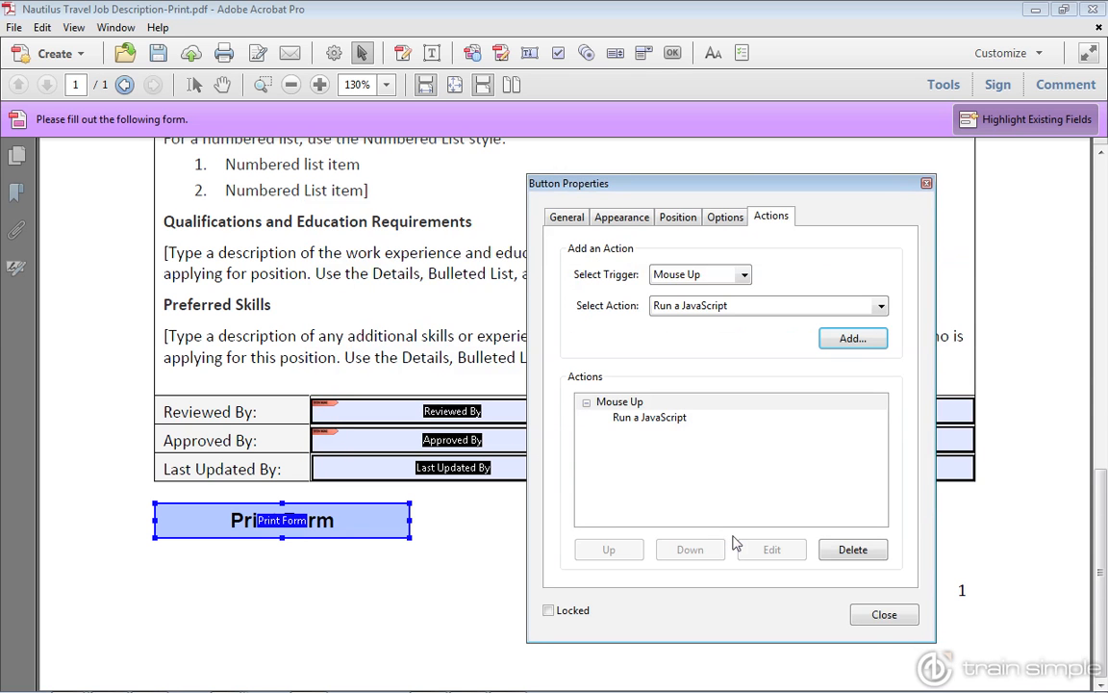
pyautogui.click(869, 617)
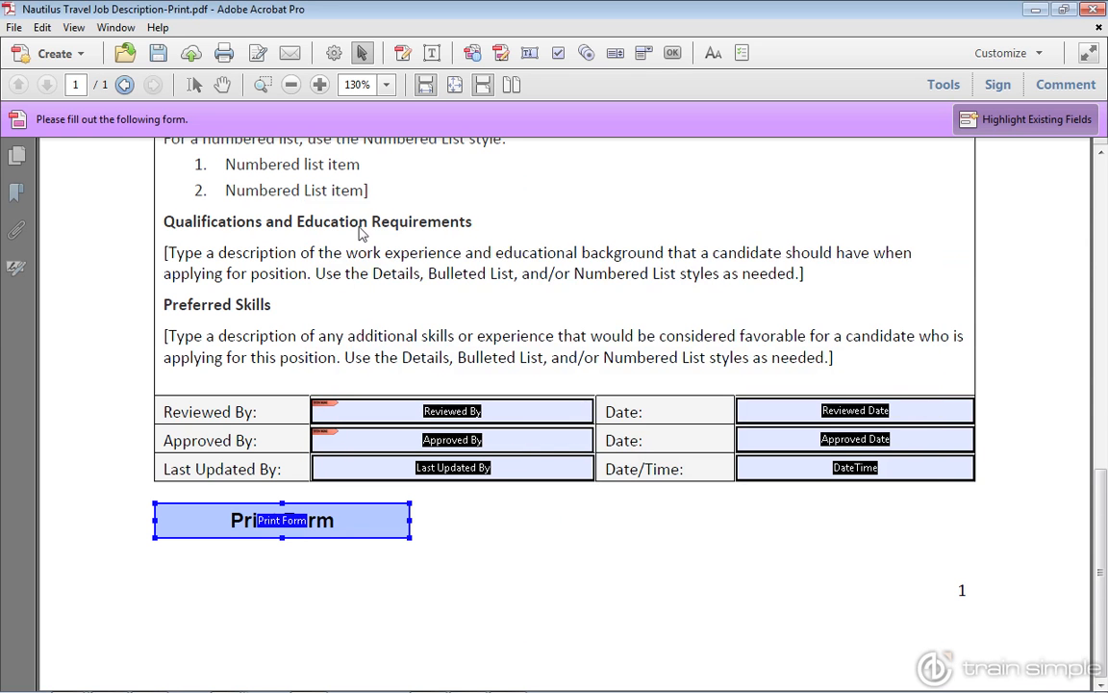
# Test the Print Form button with the Hand tool, then cancel printing
pyautogui.click(221, 86)
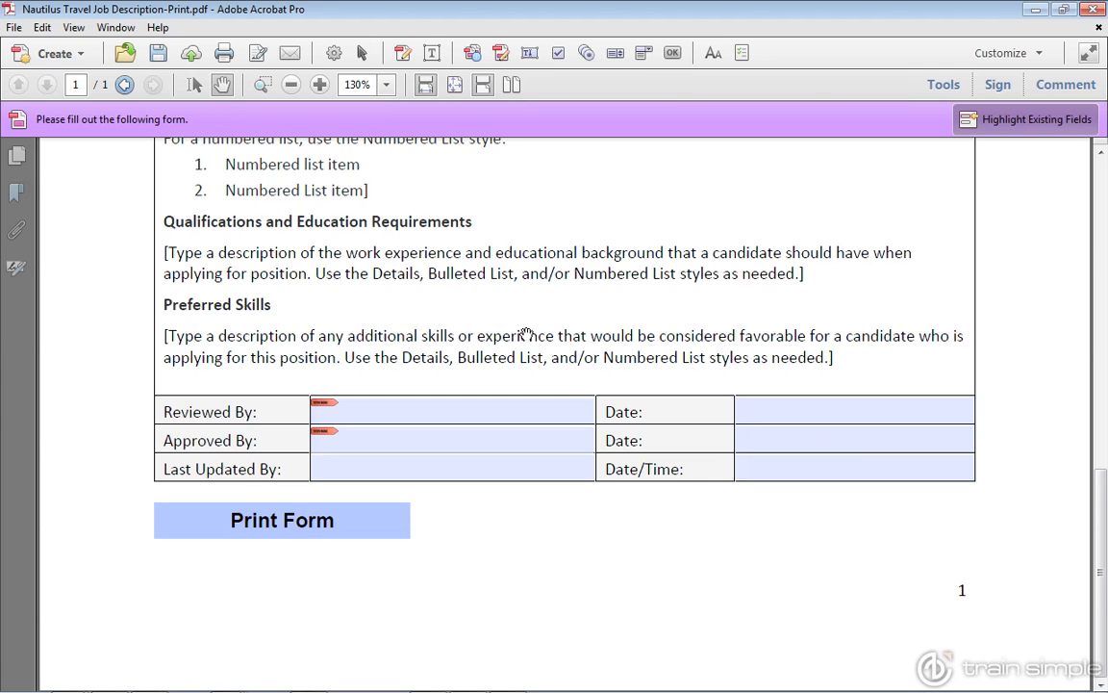
pyautogui.click(298, 523)
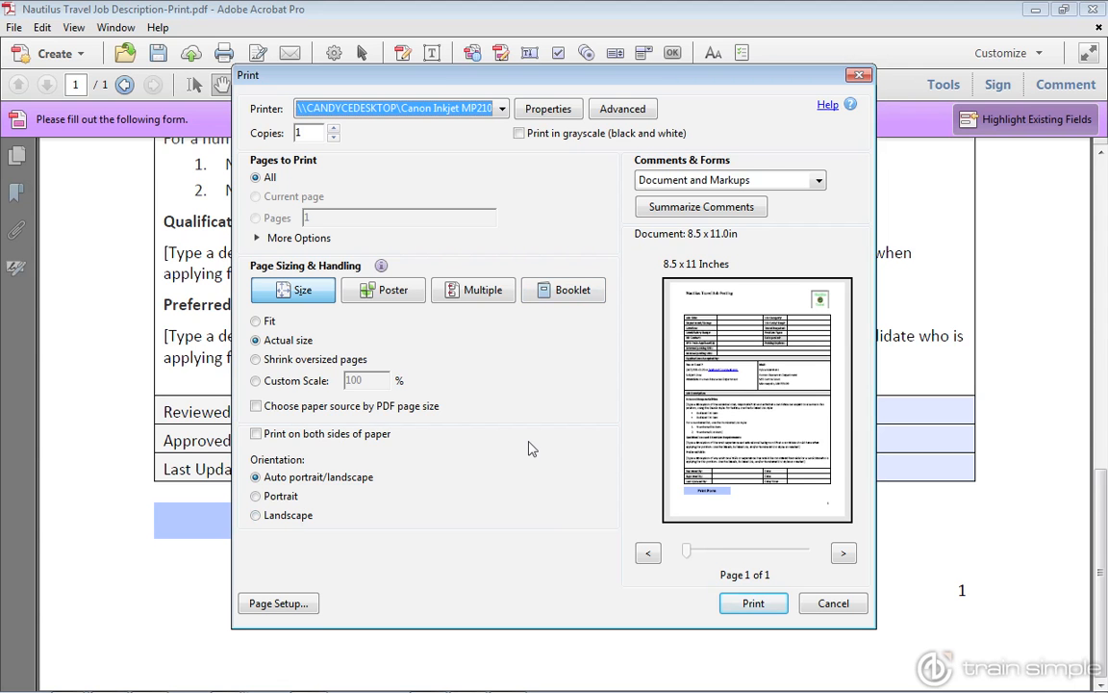
pyautogui.click(832, 604)
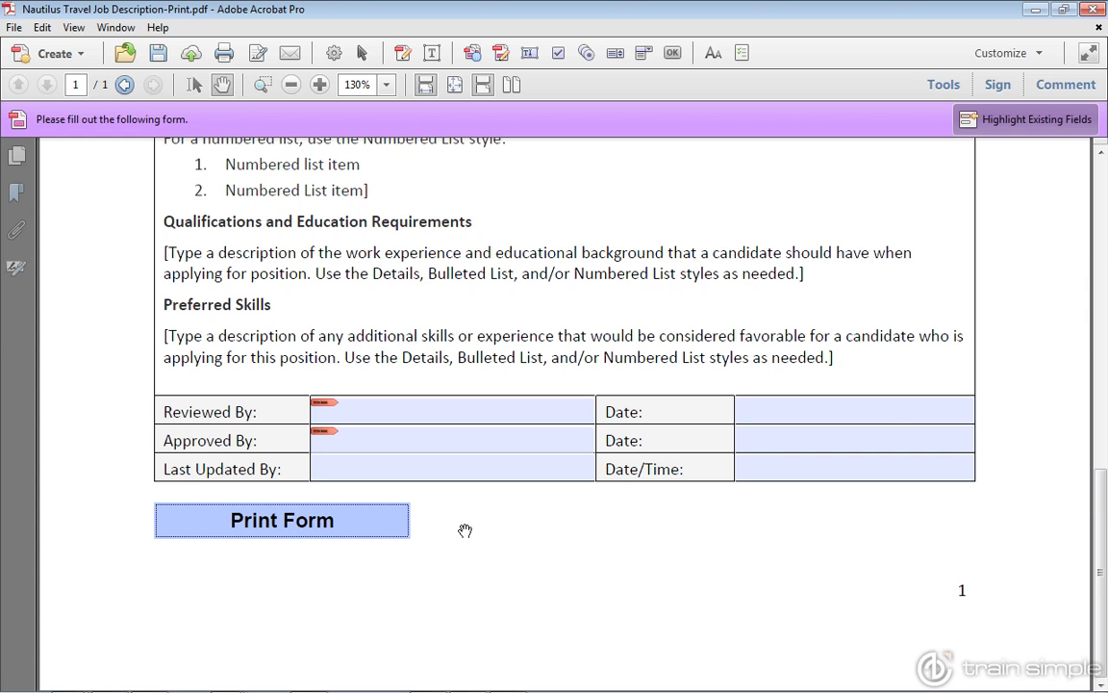
# Open the Print Form button's Mouse Up JavaScript for editing
pyautogui.click(362, 53)
pyautogui.click(472, 411)
pyautogui.click(328, 524)
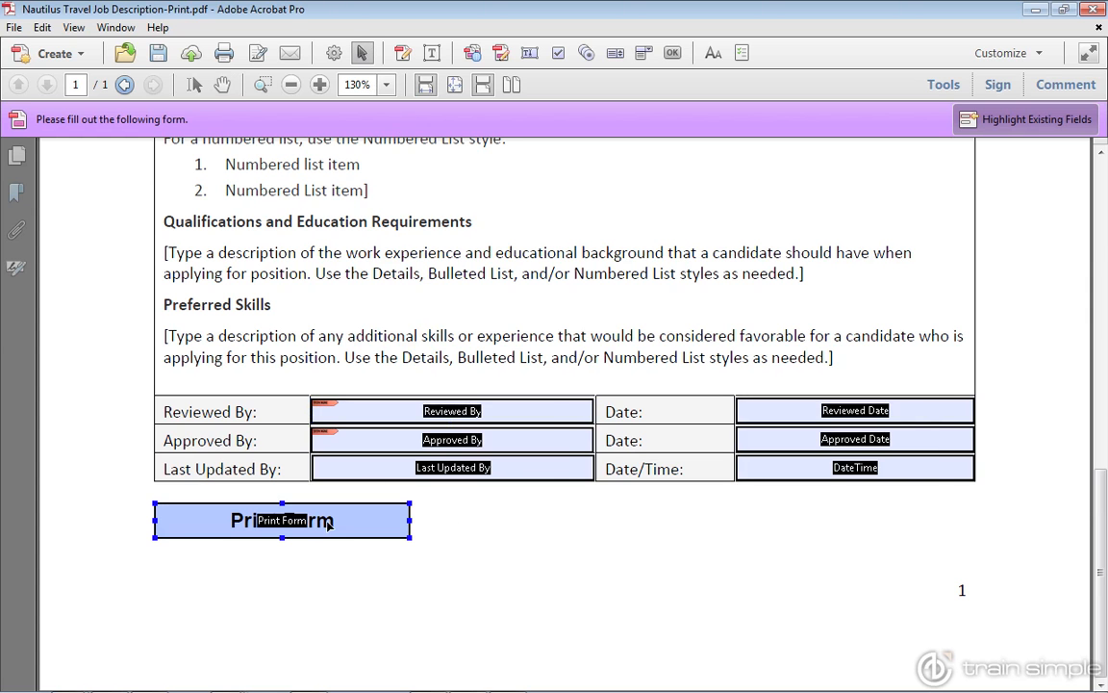
pyautogui.doubleClick(328, 525)
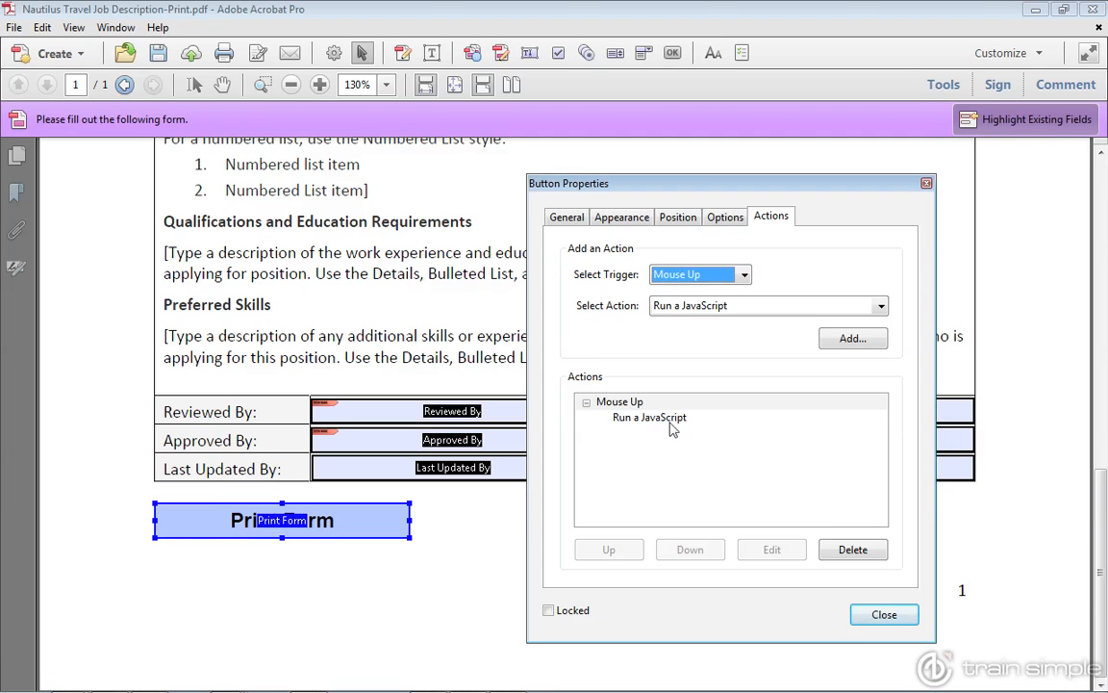
pyautogui.click(658, 424)
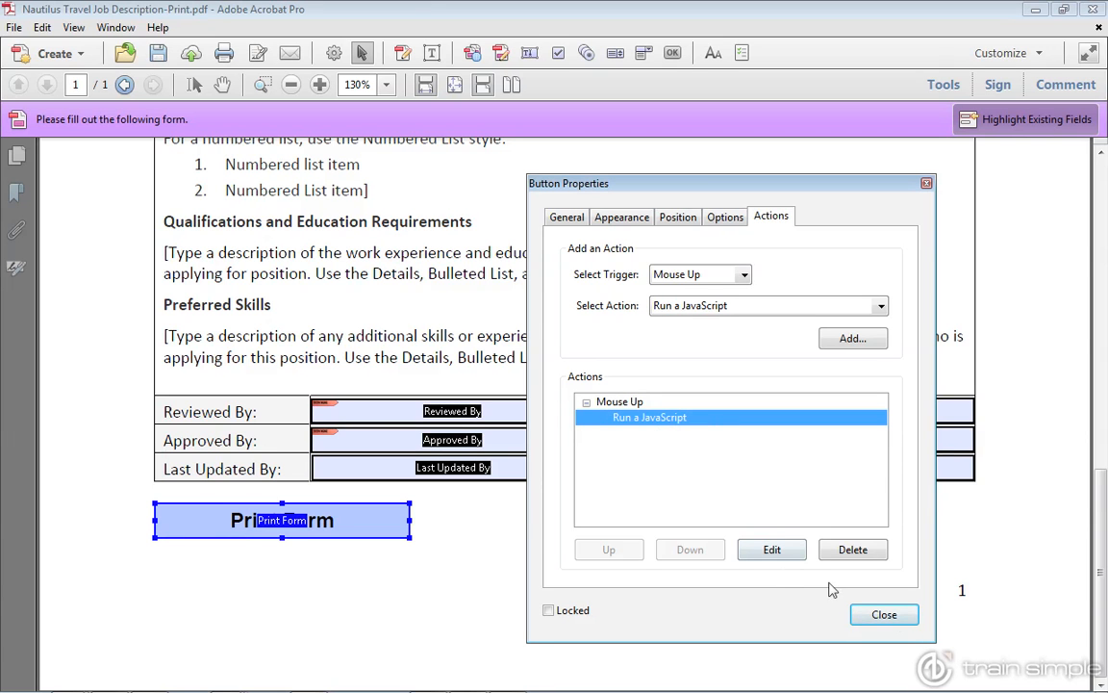
pyautogui.click(781, 549)
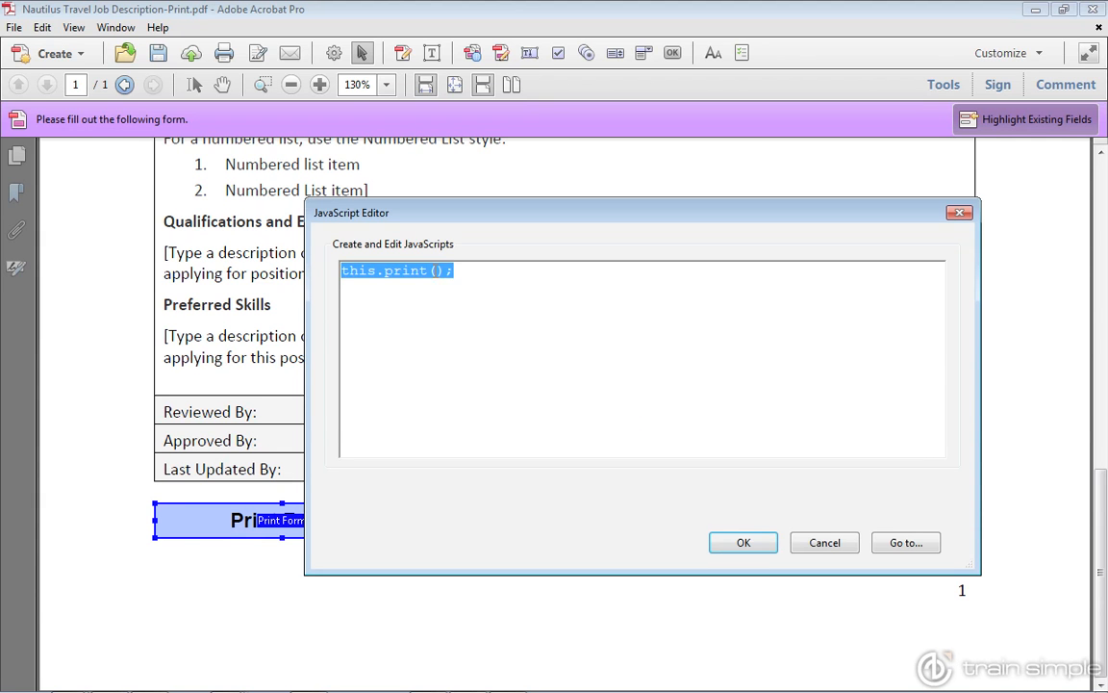
# Insert the arguments bUI:false, bSilent:true, bShrinkToFit:true between the parentheses of this.print()
pyautogui.click(406, 285)
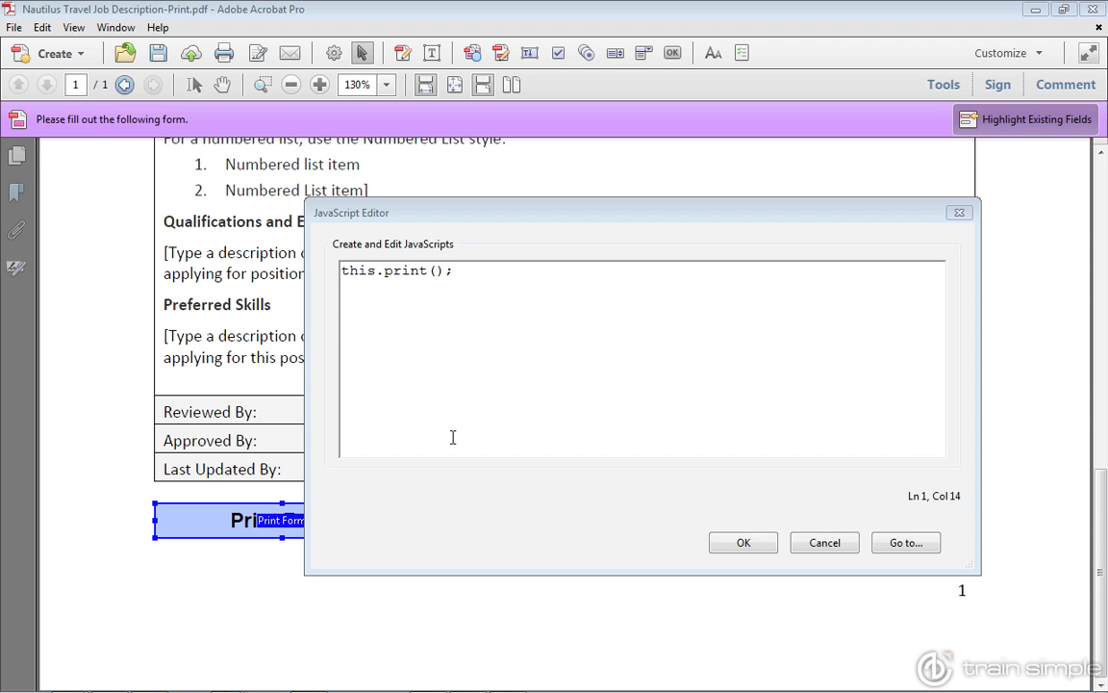
pyautogui.click(440, 273)
pyautogui.click(436, 272)
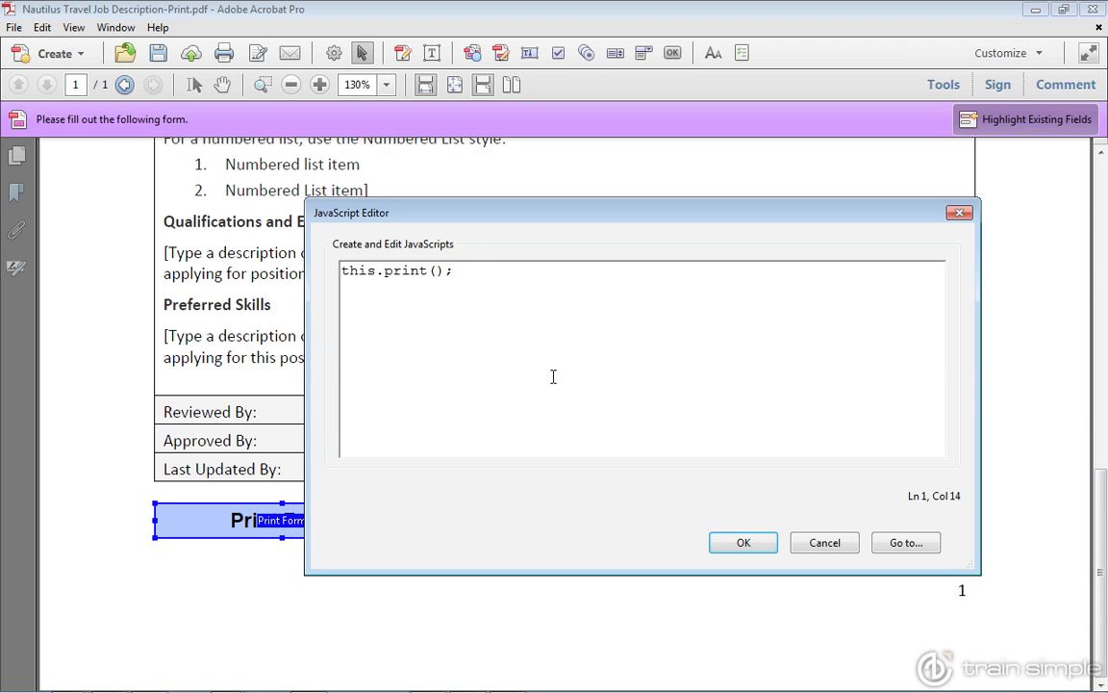
pyautogui.write('bUI')
pyautogui.write(':')
pyautogui.write('false,')
pyautogui.write('bSilent')
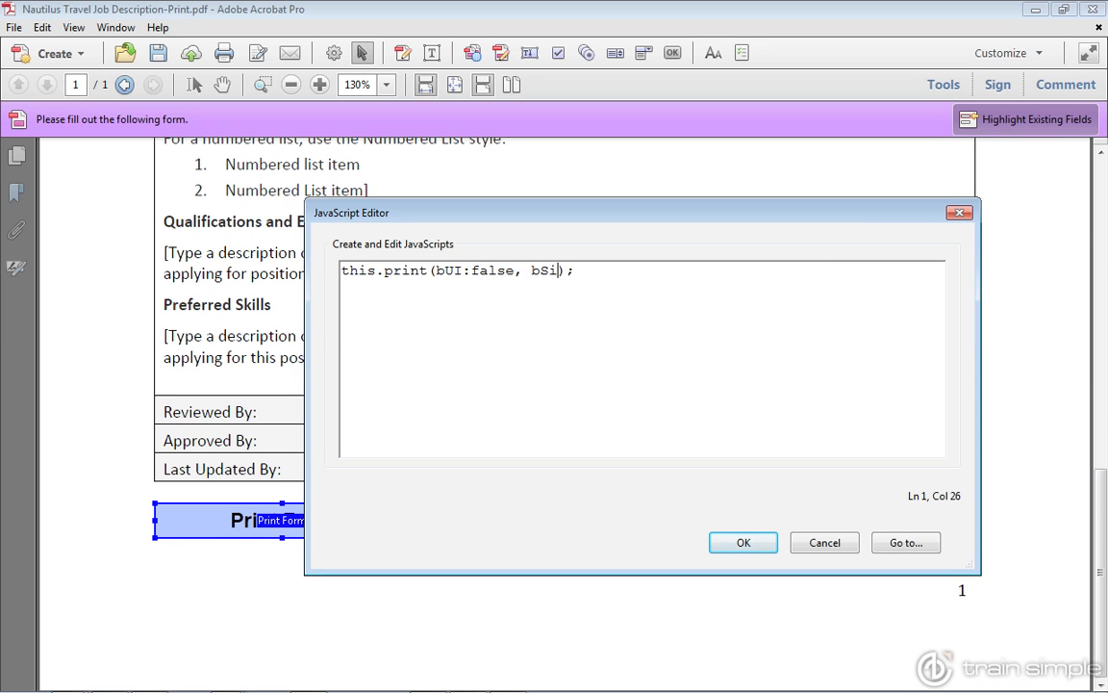
pyautogui.write(':')
pyautogui.write('true,')
pyautogui.write('bShrinkToFit:t')
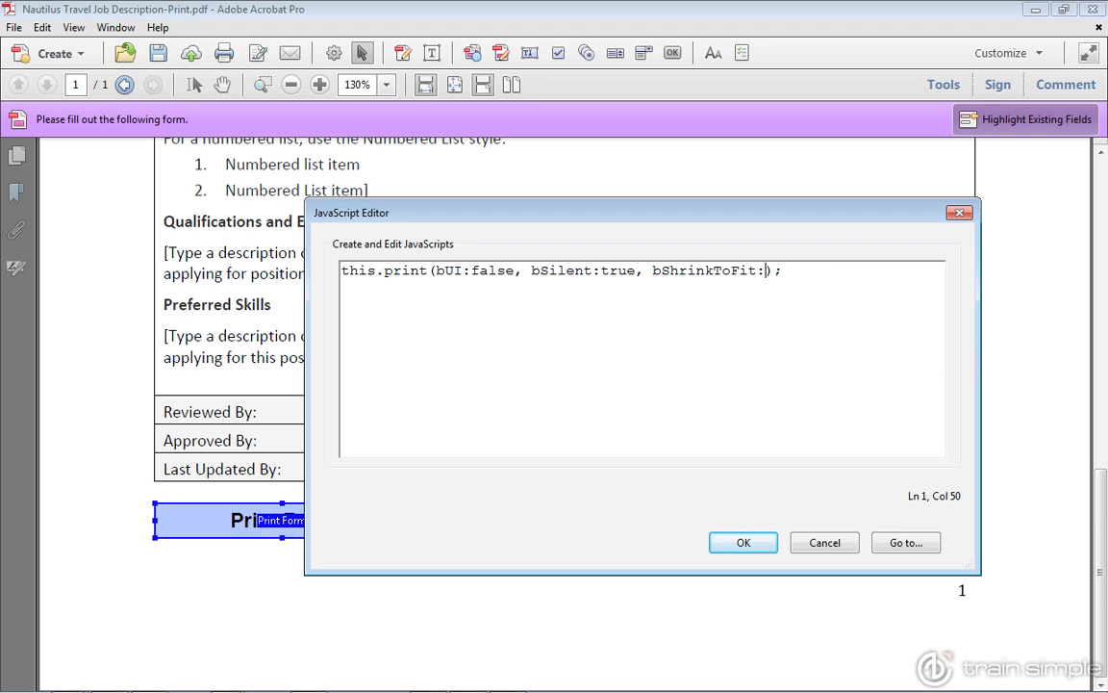
pyautogui.write('rue')
# Wrap the print arguments in curly braces inside the parentheses, save the script and close the button properties
pyautogui.click(430, 270)
pyautogui.write('{')
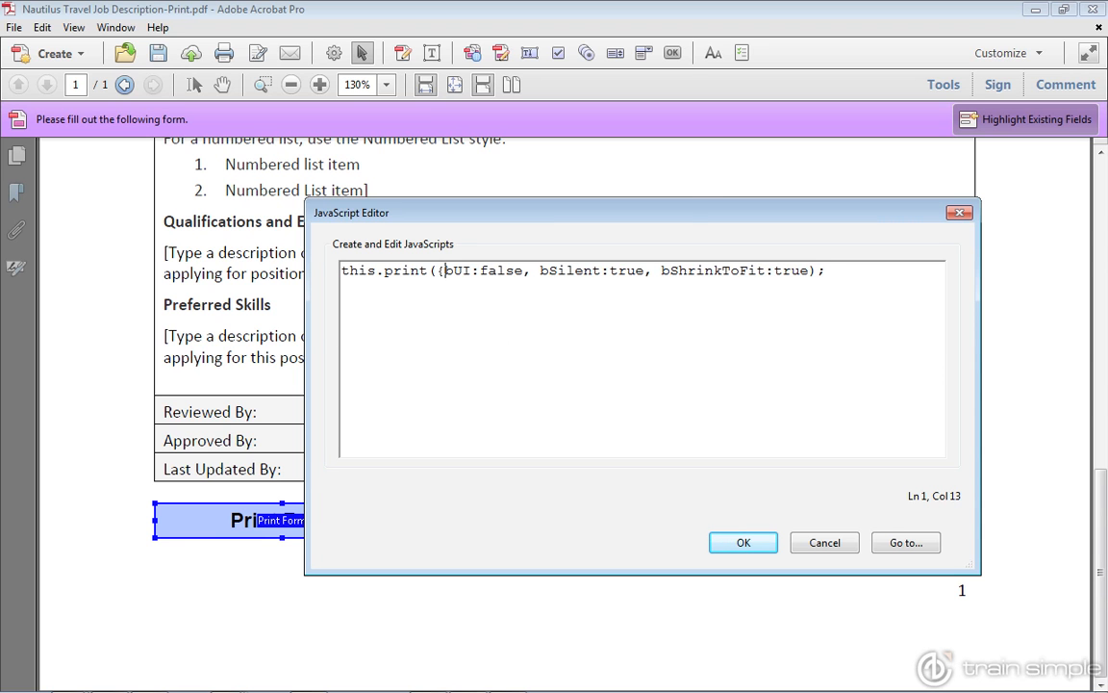
pyautogui.click(807, 270)
pyautogui.write('}')
pyautogui.doubleClick(811, 271)
pyautogui.click(442, 270)
pyautogui.press('Right')
pyautogui.press('Right')
pyautogui.press('Right')
pyautogui.press('Right')
pyautogui.press('Right')
pyautogui.click(744, 542)
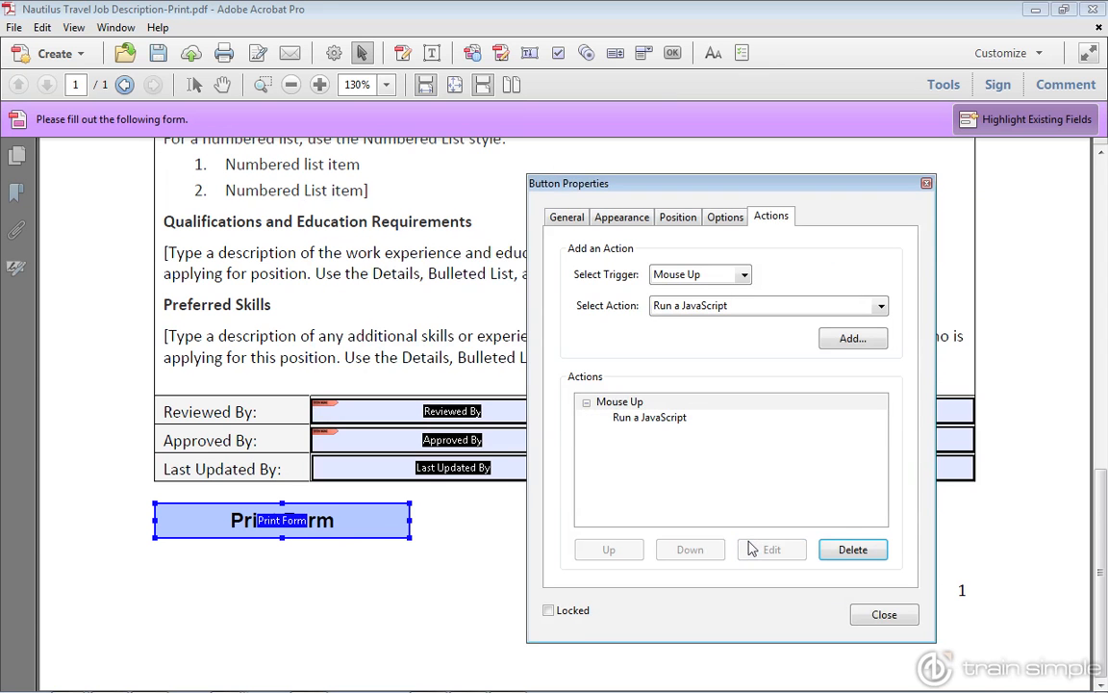
pyautogui.click(881, 615)
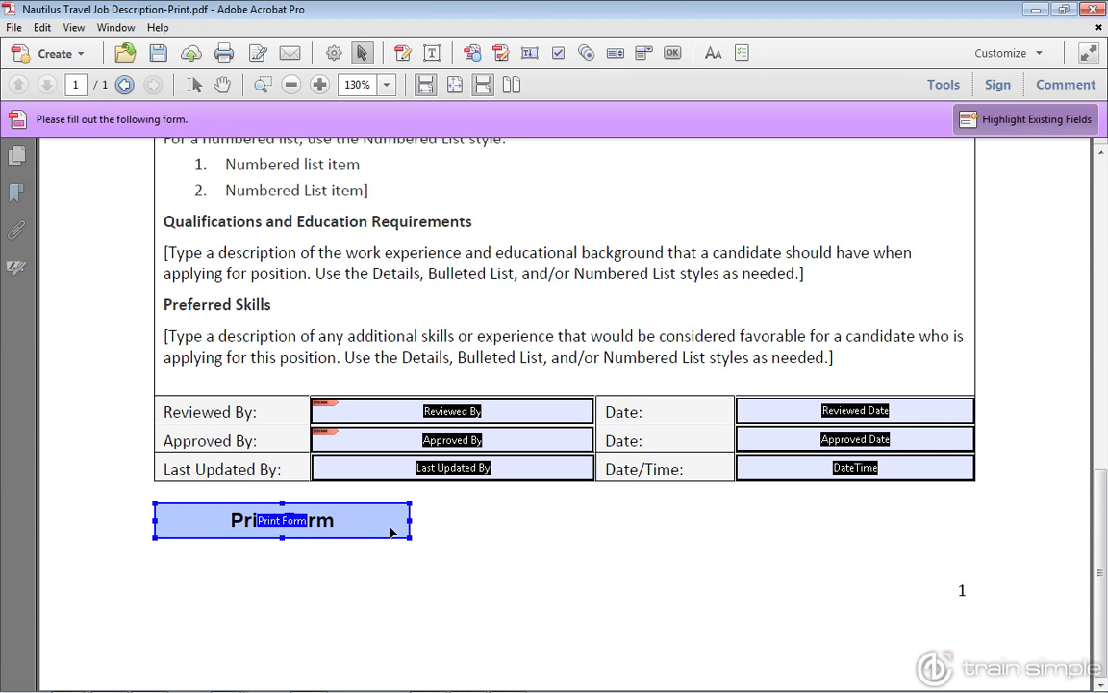
# Test the Print Form button with the Hand tool and allow the document to print
pyautogui.click(222, 84)
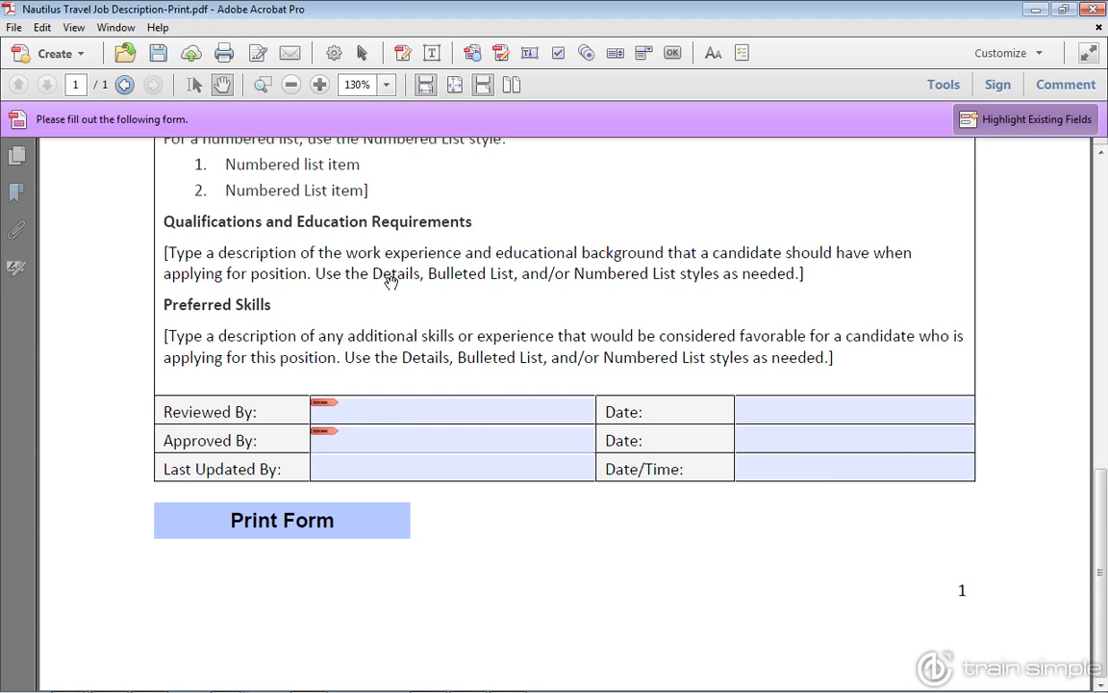
pyautogui.click(276, 524)
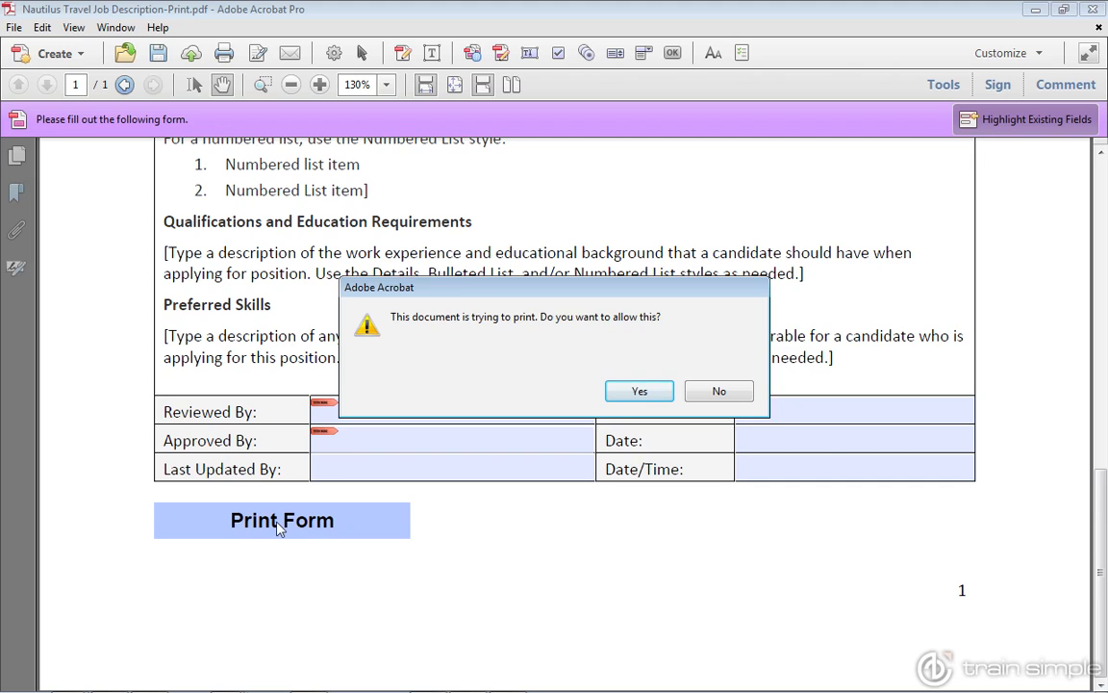
pyautogui.moveTo(471, 285); pyautogui.dragTo(540, 302)
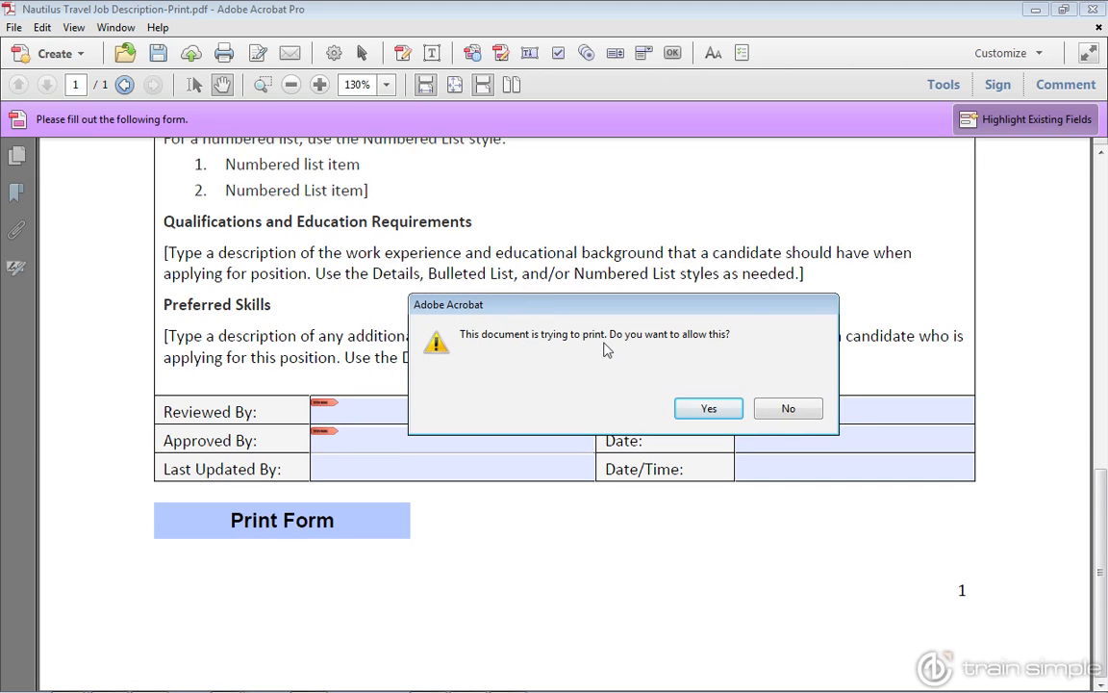
pyautogui.click(702, 410)
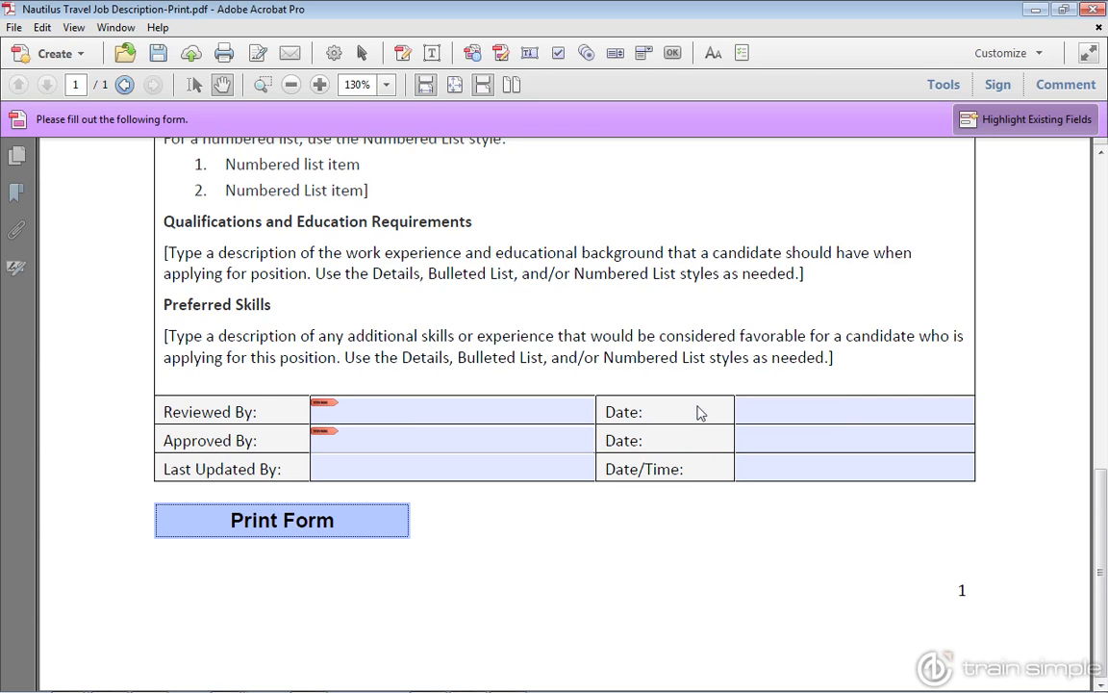
pyautogui.click(697, 406)
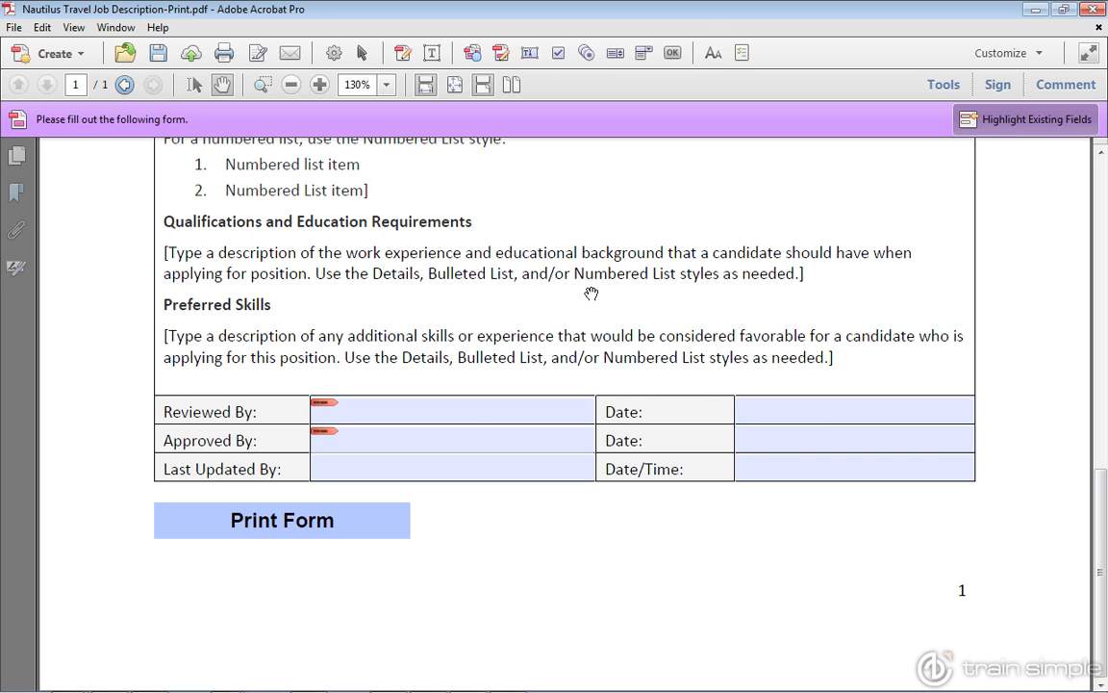
# Set bUI to true in the Print Form button's Mouse Up JavaScript, save the script and close the button properties
pyautogui.click(362, 53)
pyautogui.click(183, 527)
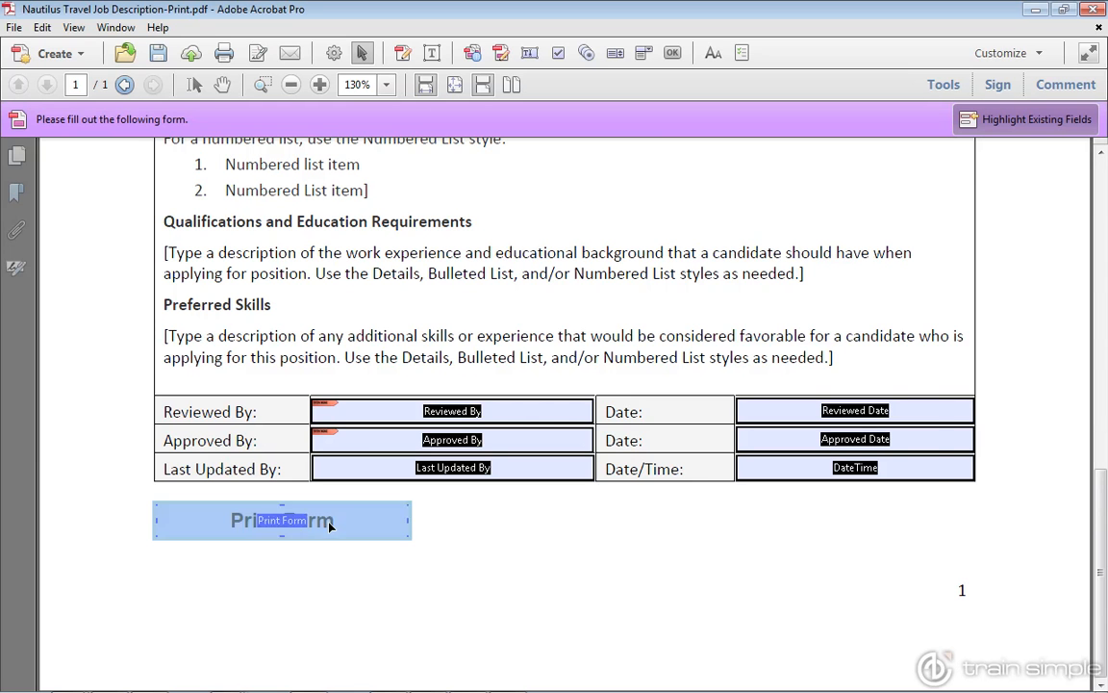
pyautogui.doubleClick(330, 524)
pyautogui.click(659, 422)
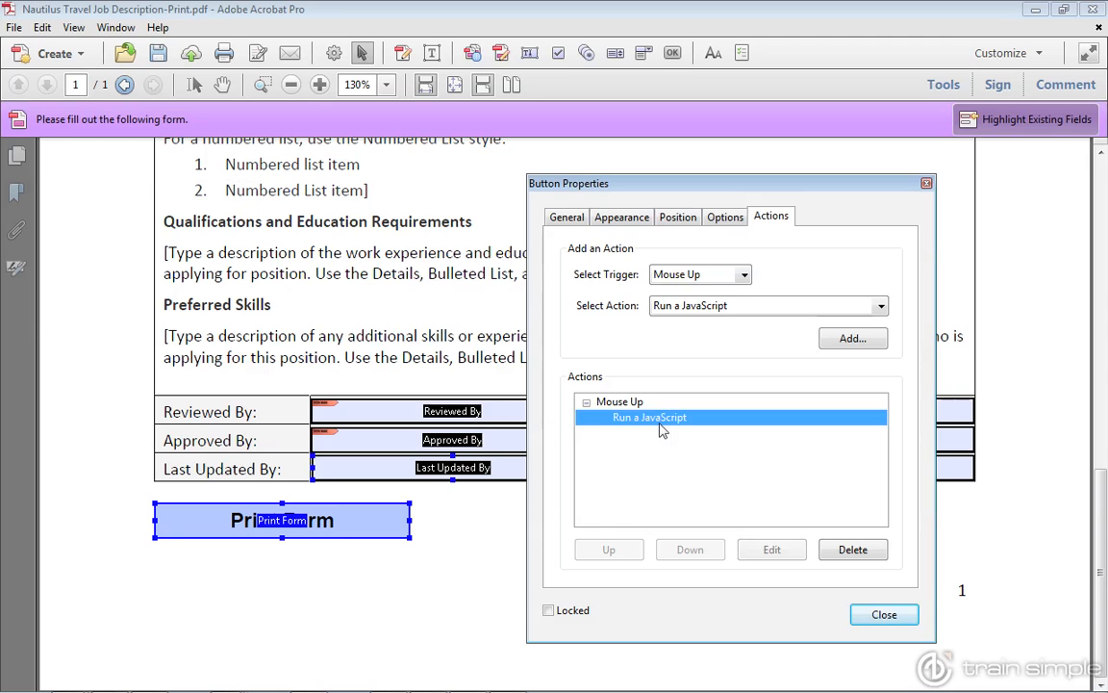
pyautogui.click(772, 550)
pyautogui.click(410, 338)
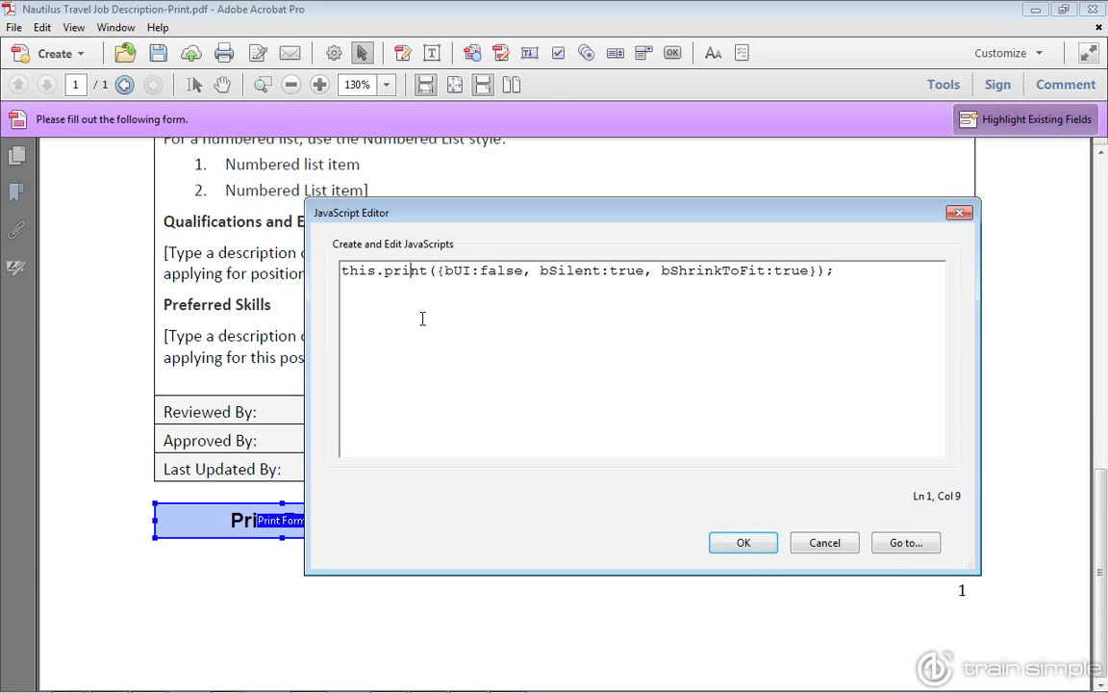
pyautogui.moveTo(523, 270); pyautogui.dragTo(479, 270)
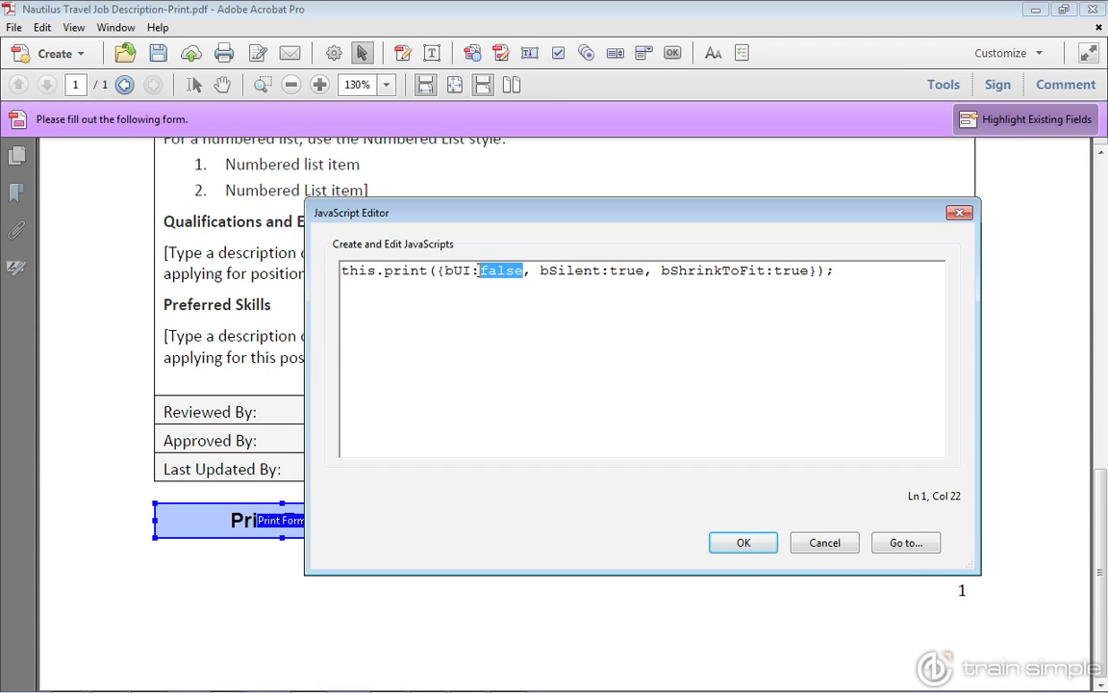
pyautogui.write('true')
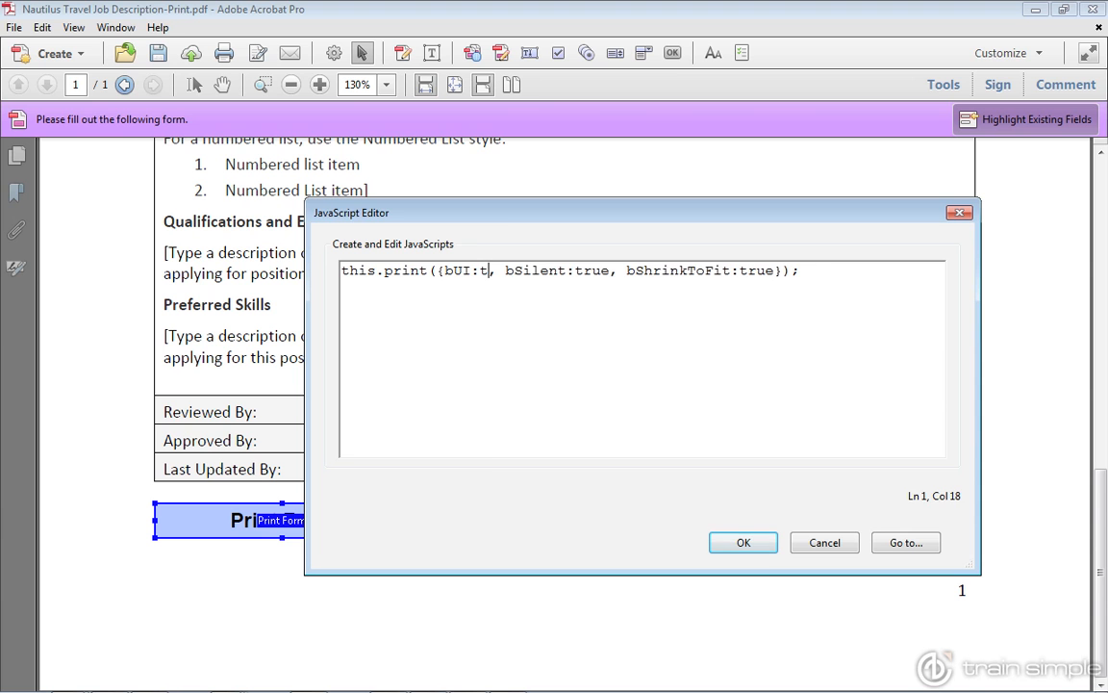
pyautogui.click(748, 540)
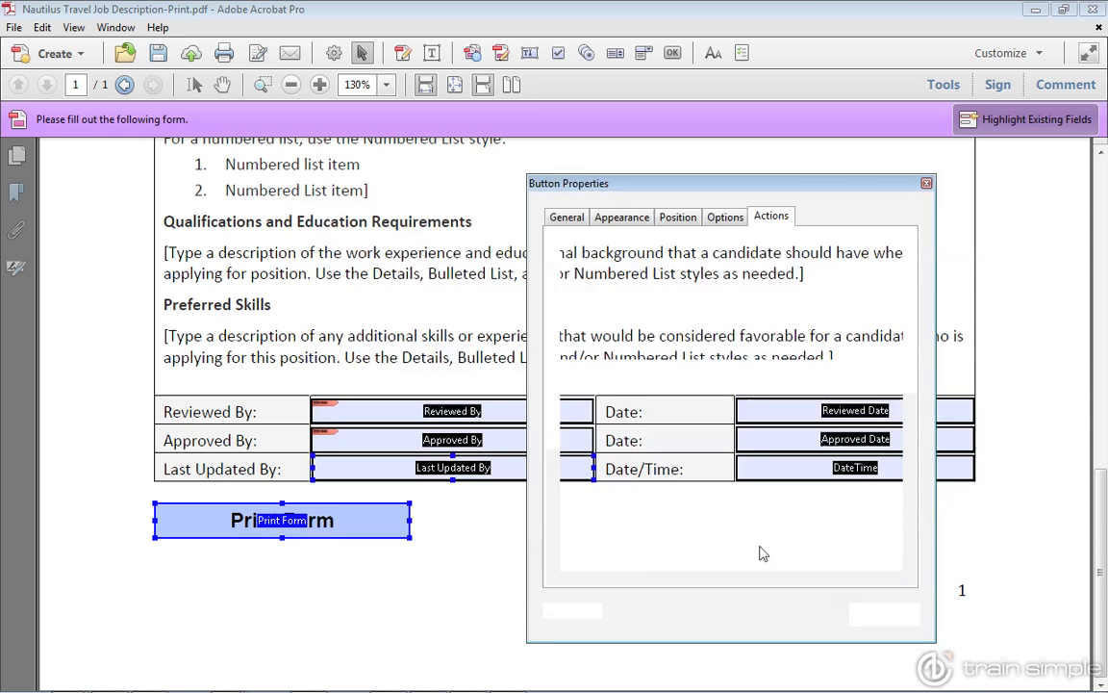
pyautogui.click(883, 614)
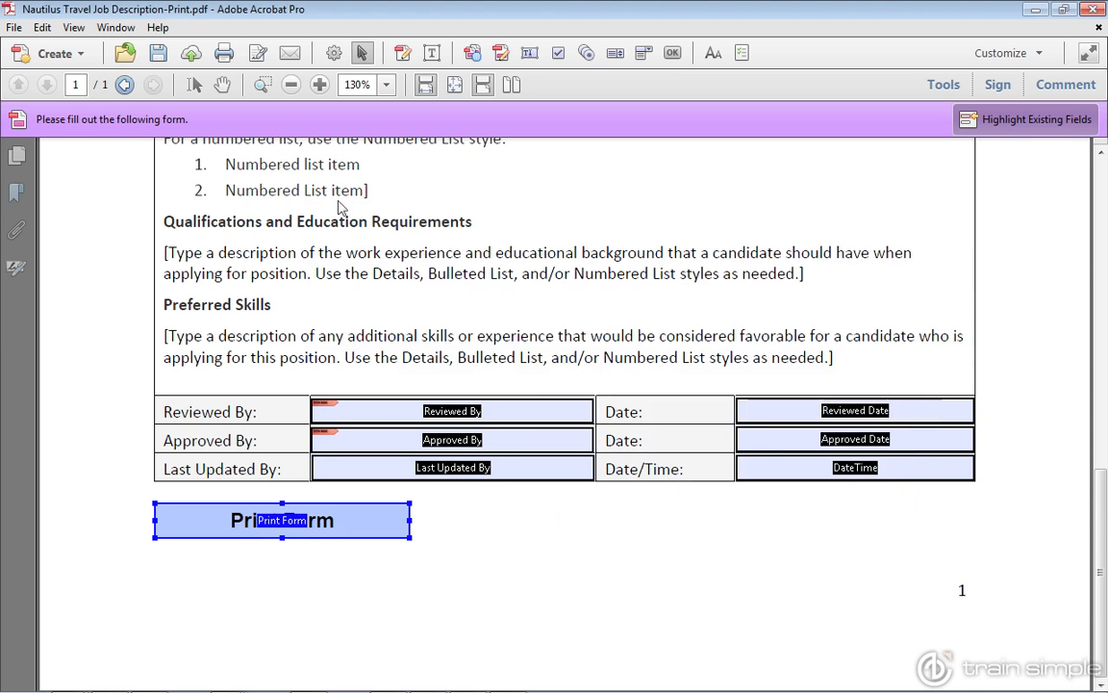
# Test the edited Print Form button with the Hand tool, then cancel the Print dialog
pyautogui.click(222, 87)
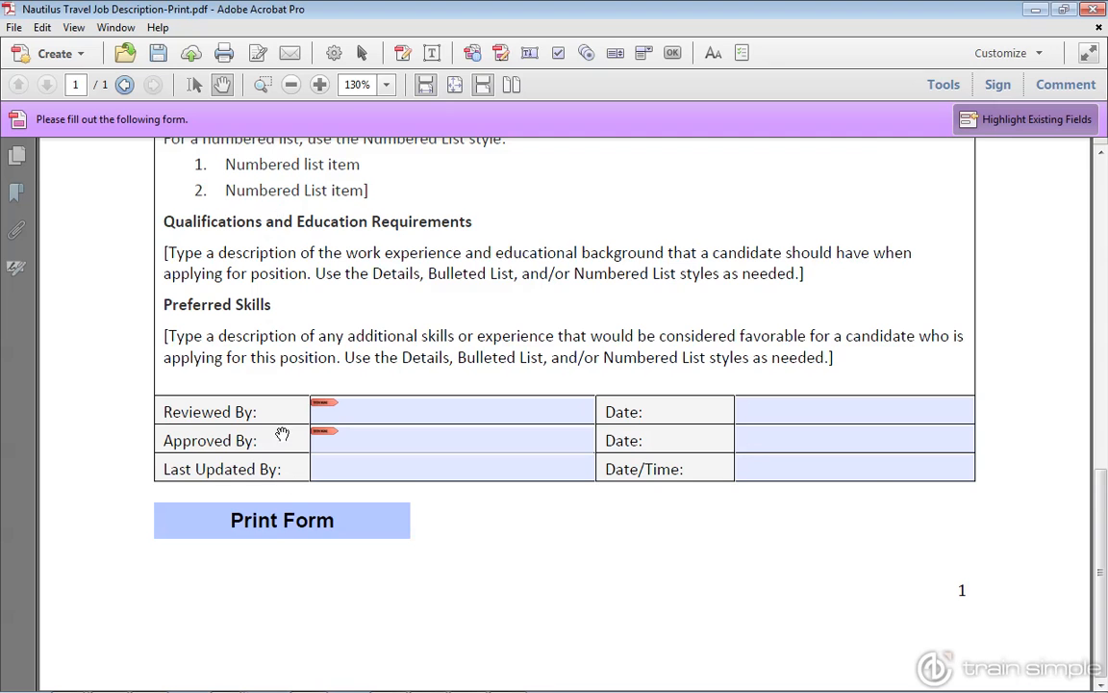
pyautogui.click(293, 528)
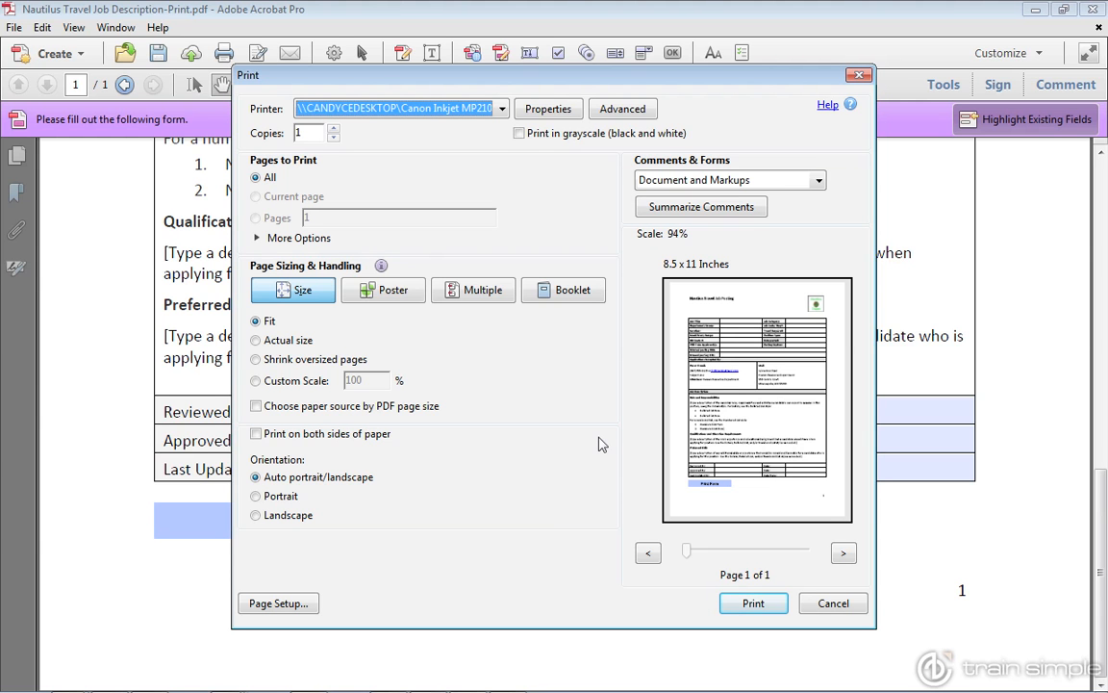
pyautogui.click(835, 606)
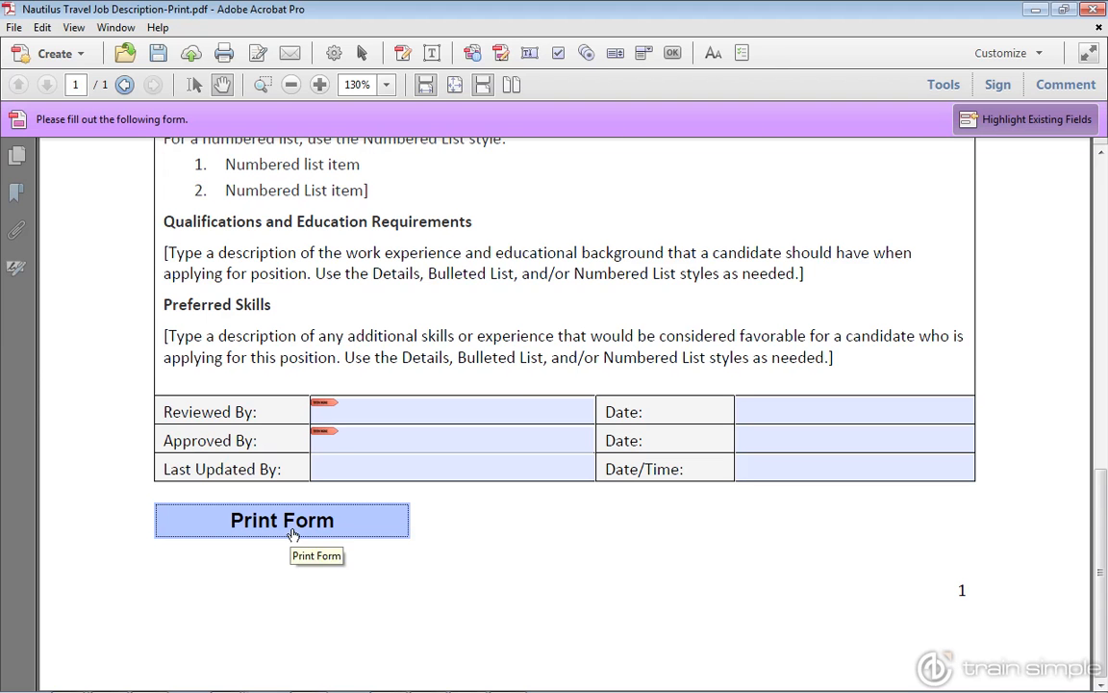
# Set bUI back to false in the Print Form button's JavaScript, save it, close the properties and deselect the button
pyautogui.click(362, 53)
pyautogui.click(322, 524)
pyautogui.doubleClick(323, 524)
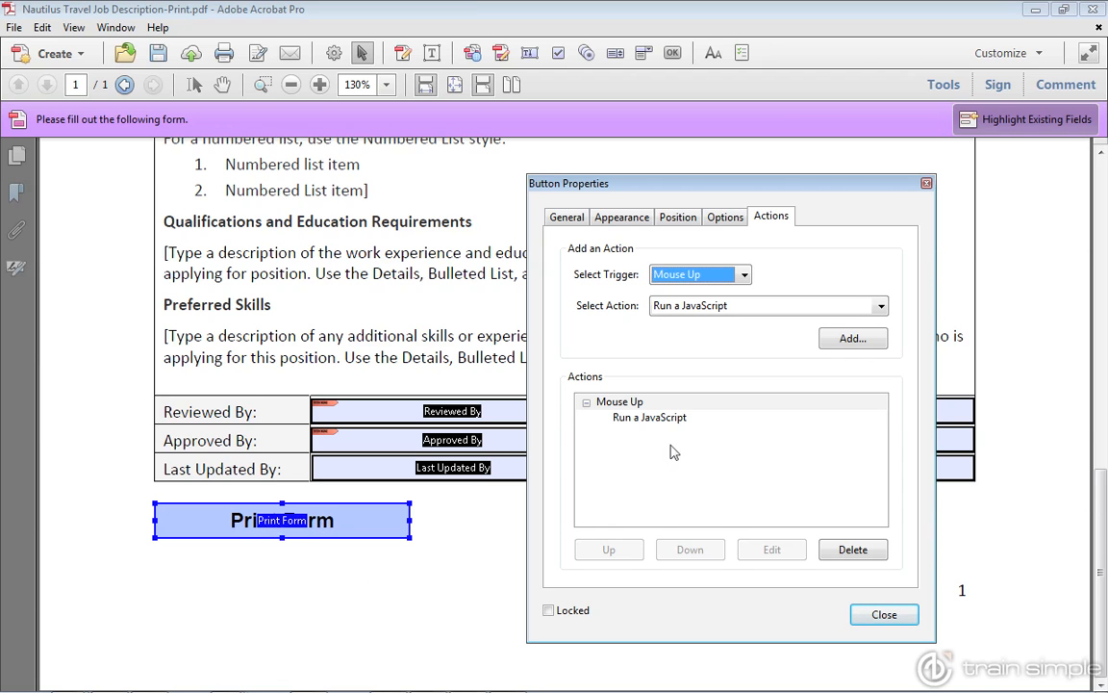
pyautogui.click(678, 419)
pyautogui.click(772, 550)
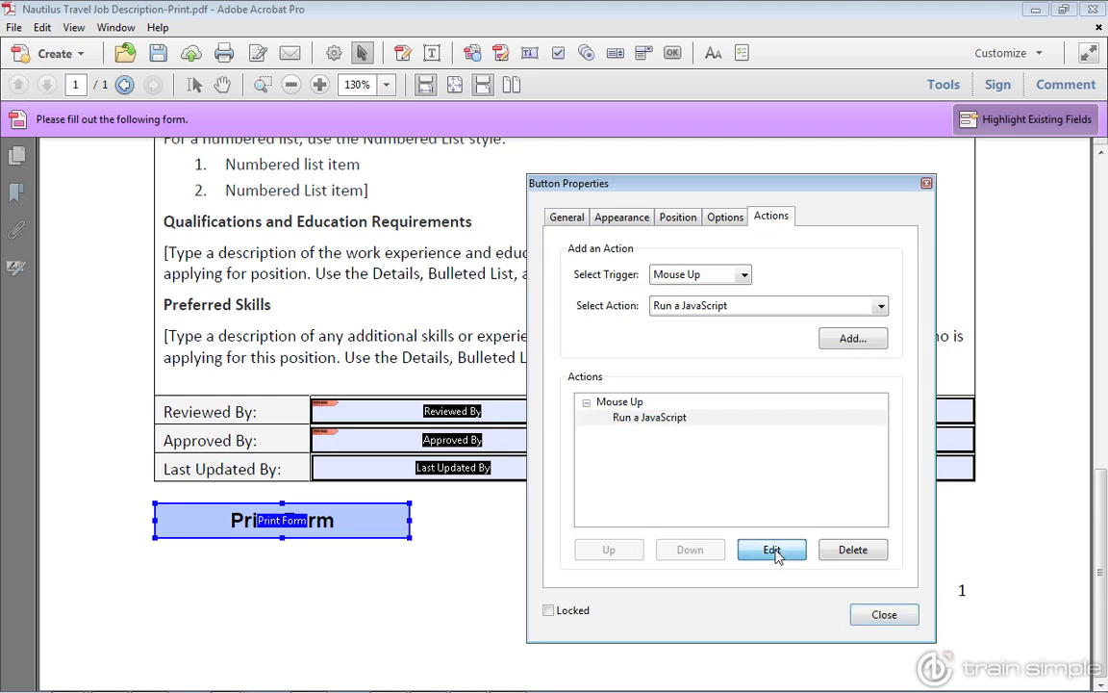
pyautogui.click(456, 396)
pyautogui.moveTo(513, 271); pyautogui.dragTo(479, 272)
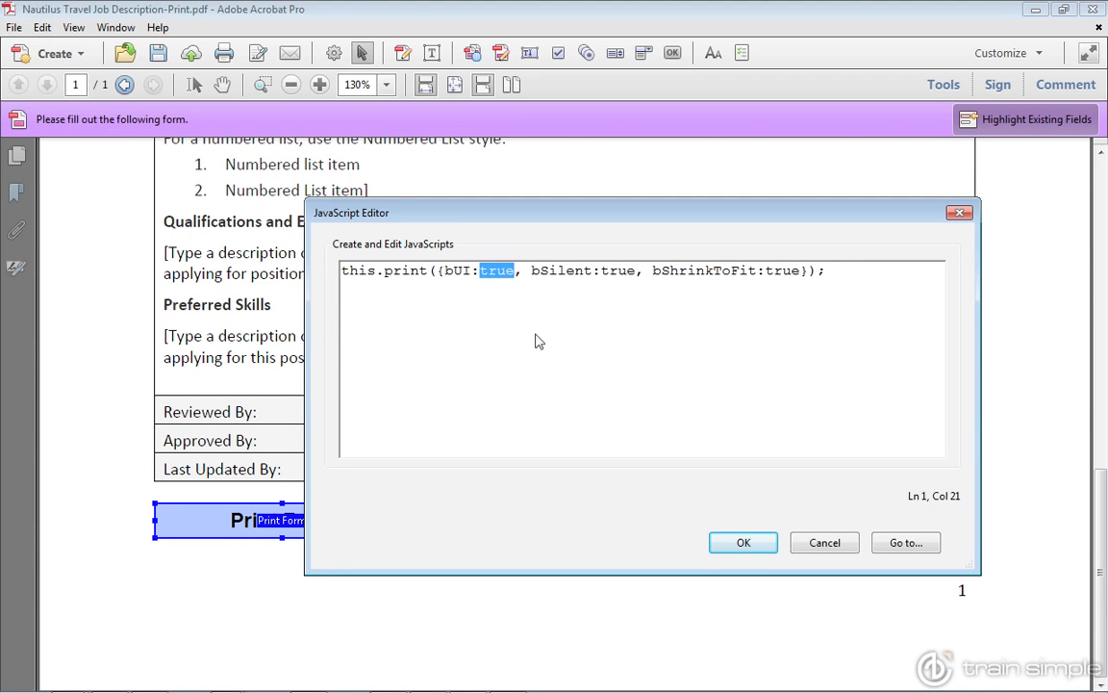
pyautogui.write('false')
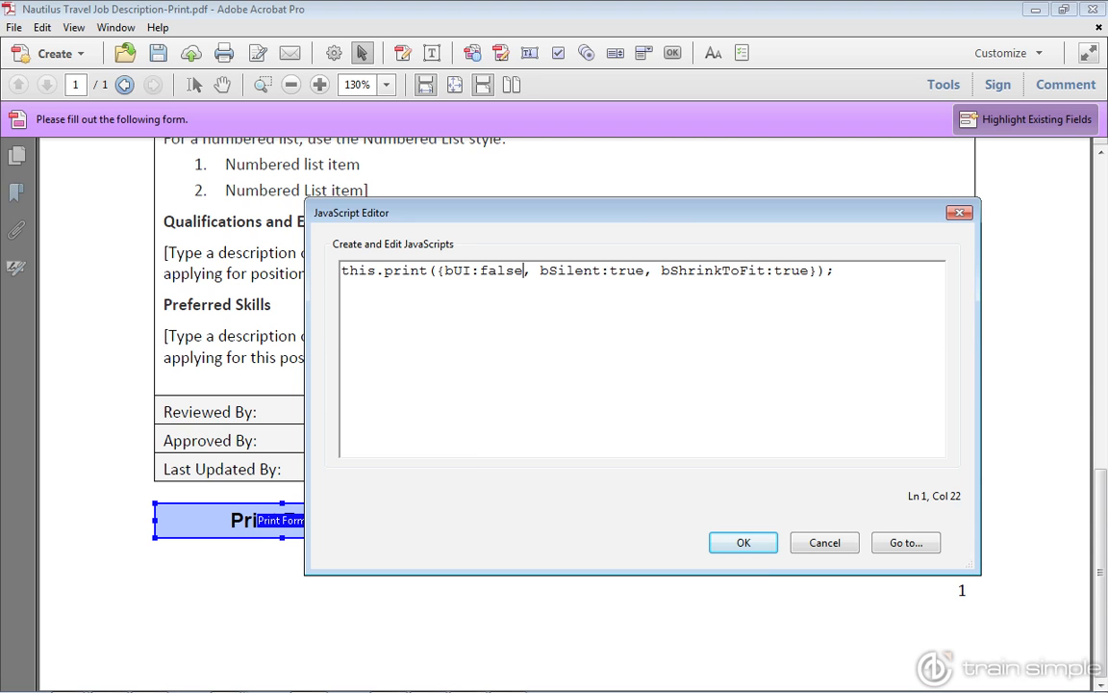
pyautogui.click(746, 543)
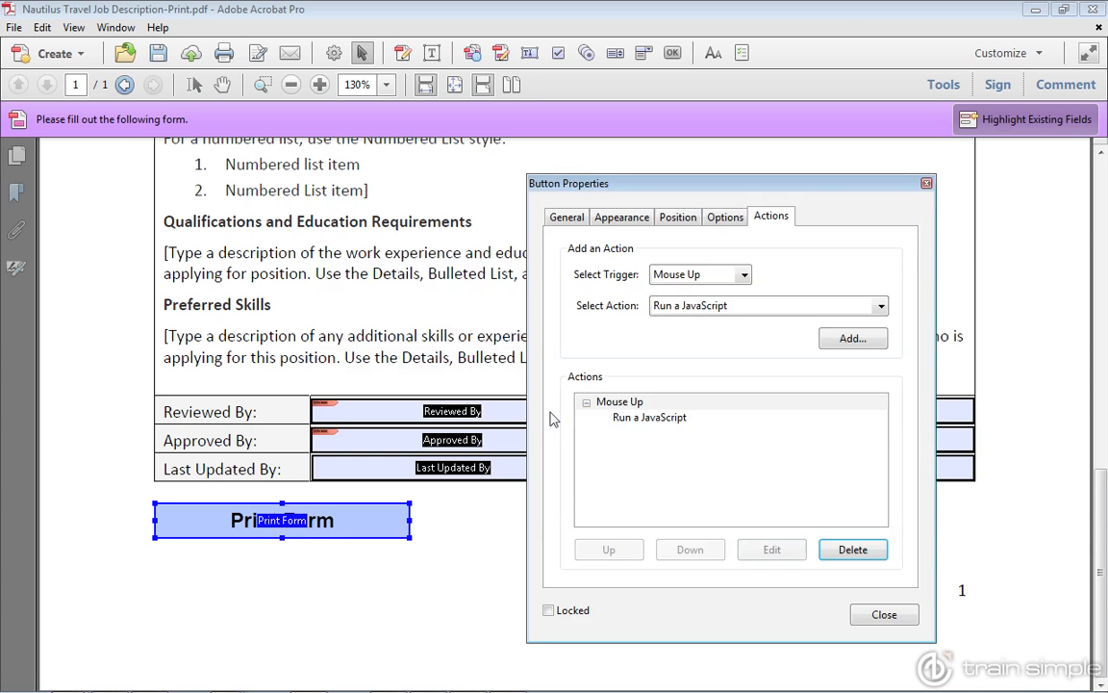
pyautogui.click(877, 615)
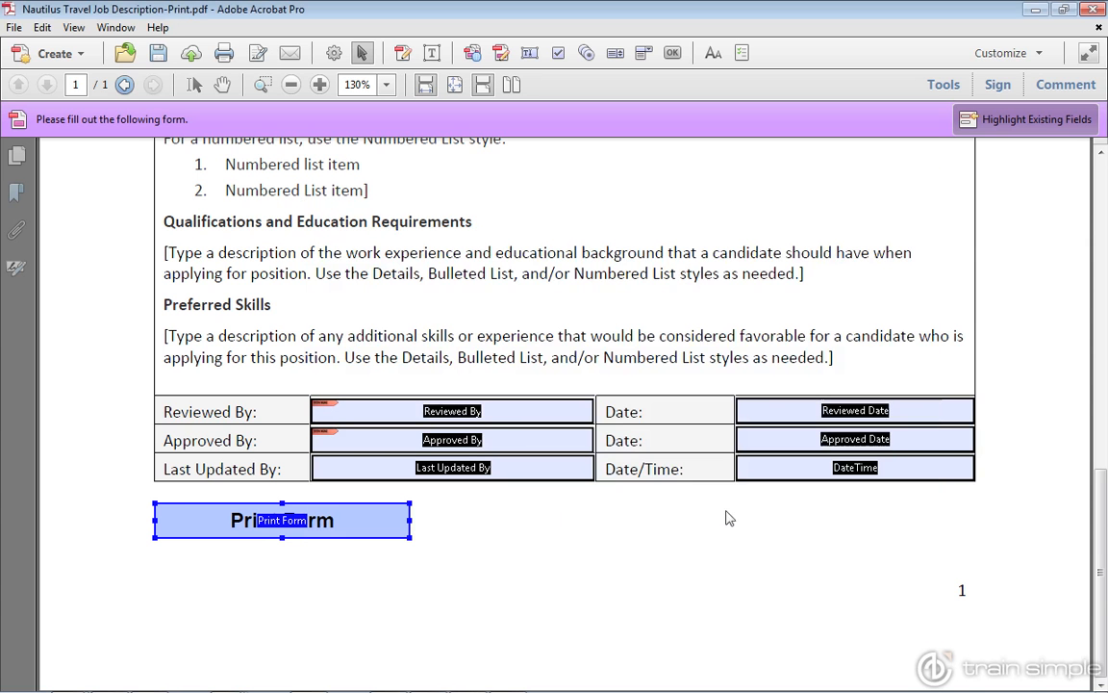
pyautogui.click(375, 274)
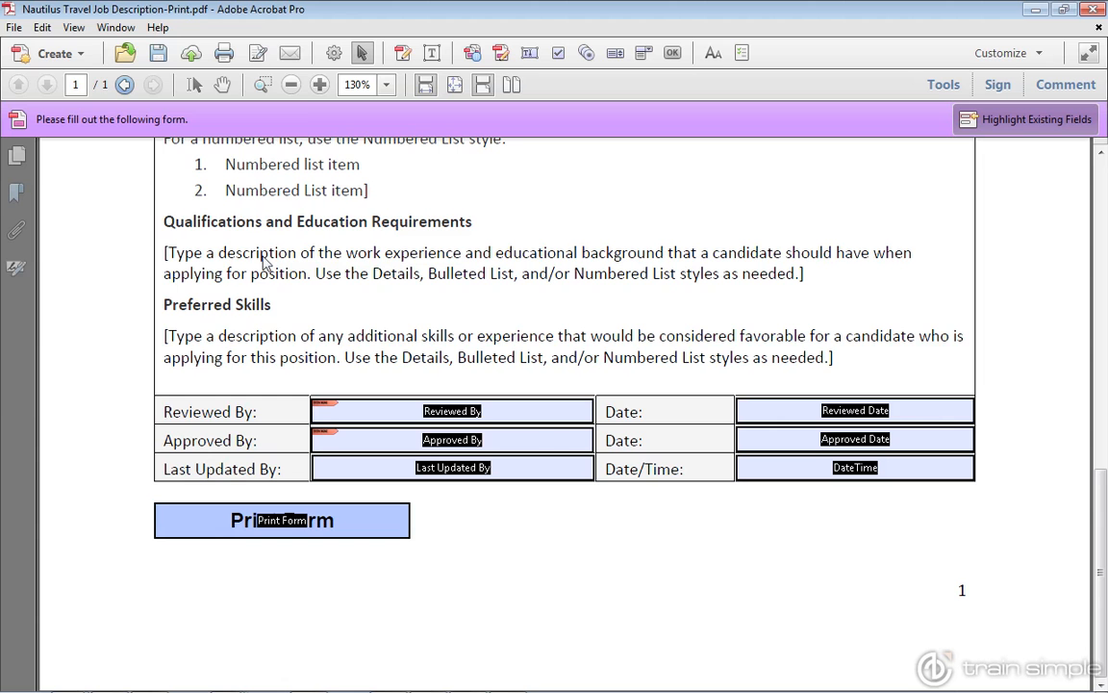
# Save the form as a new PDF named Nautilus Travel Job Description-Print Complete.pdf in the Course Files folder
pyautogui.click(14, 27)
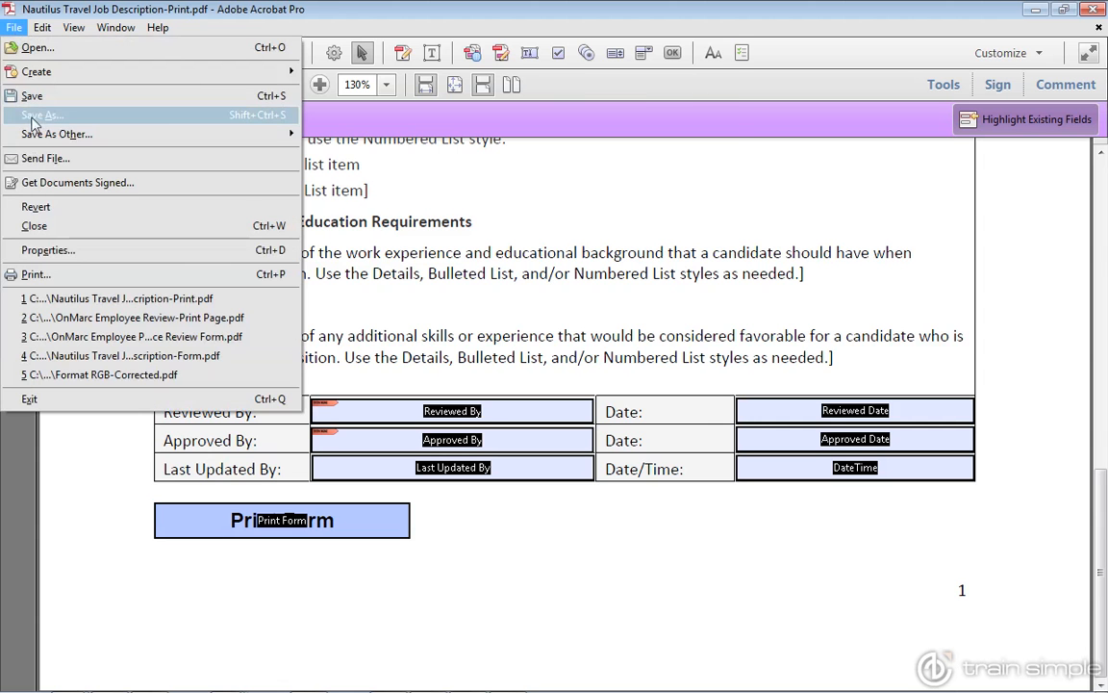
pyautogui.click(39, 114)
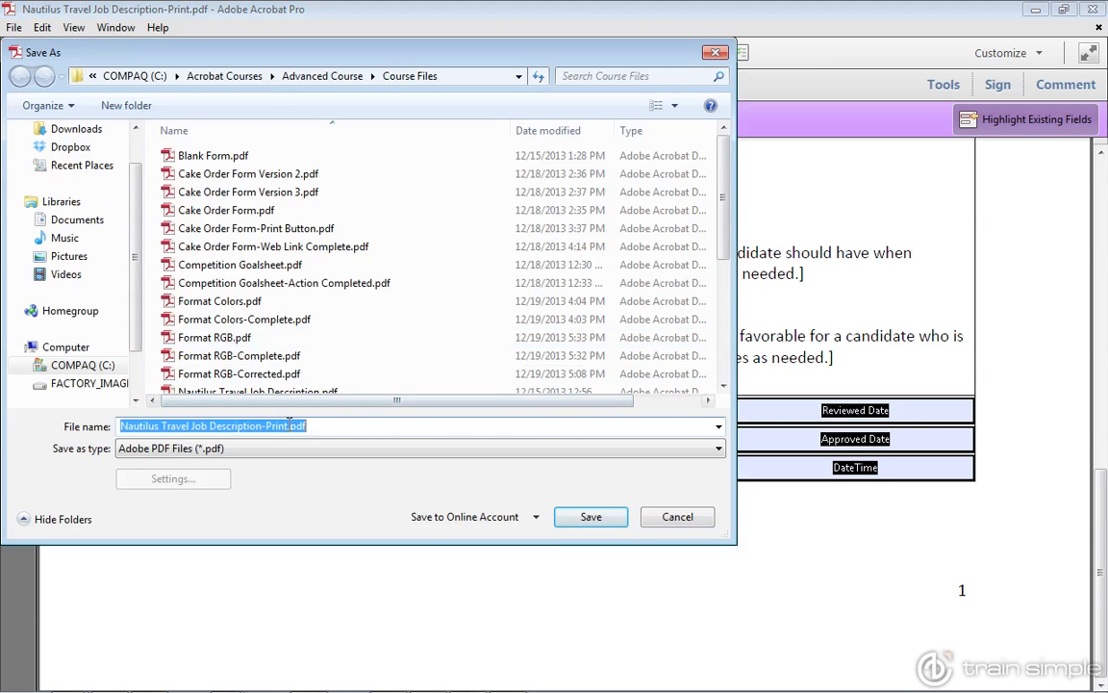
pyautogui.click(288, 425)
pyautogui.write('Complet')
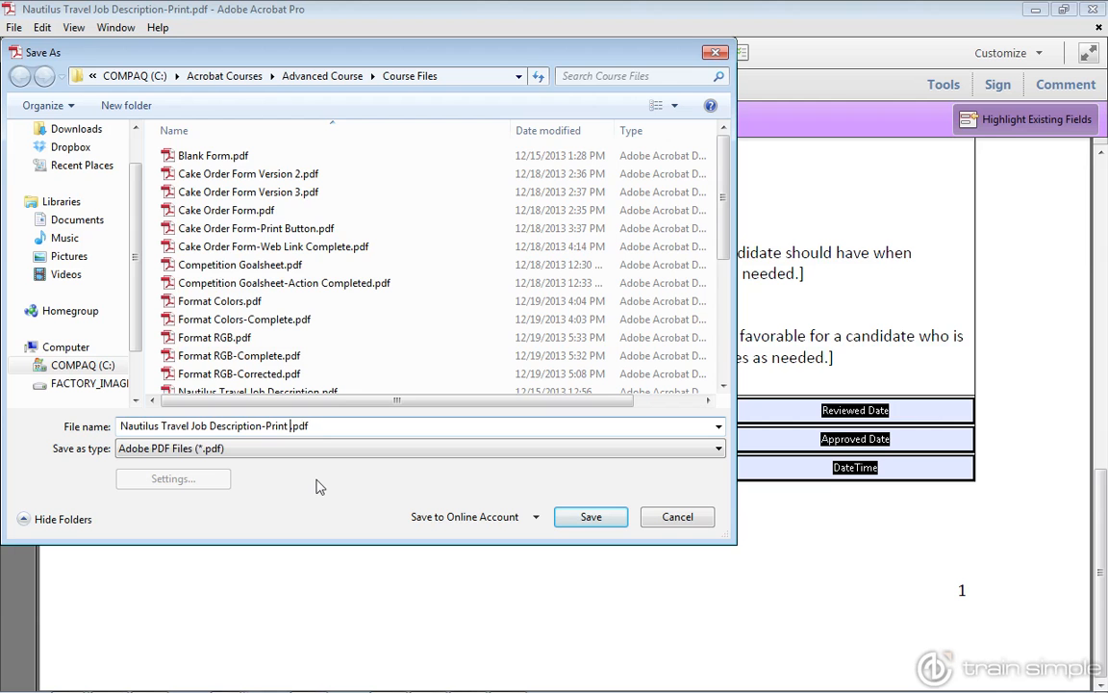
pyautogui.write('e')
pyautogui.click(575, 520)
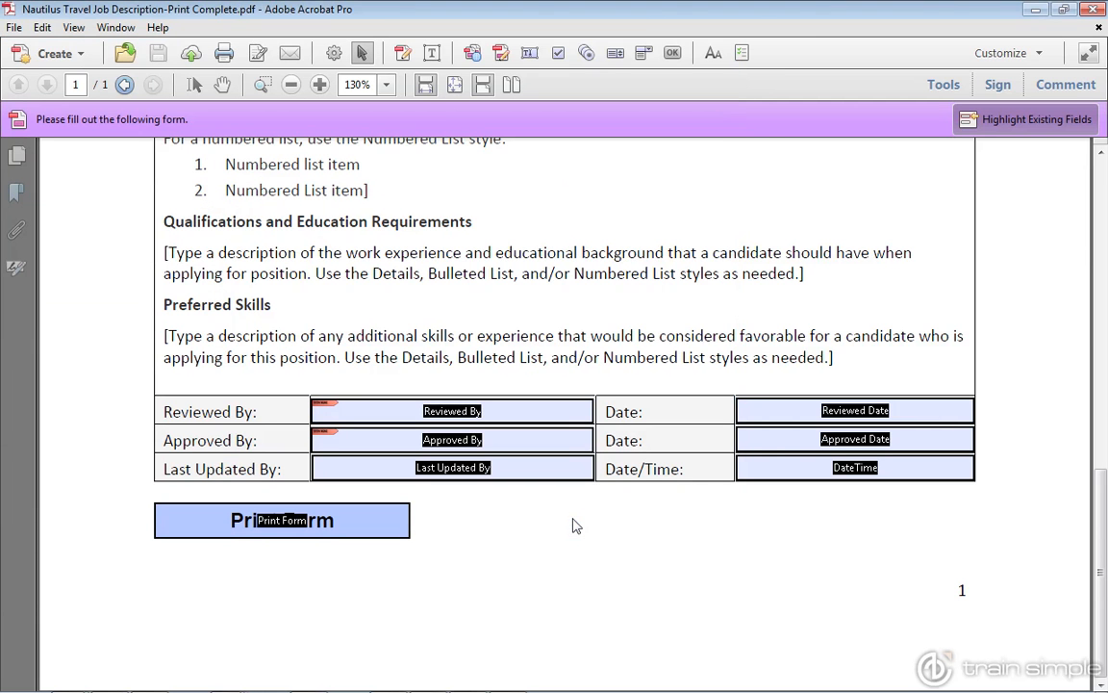
pyautogui.click(394, 529)
pyautogui.click(482, 532)
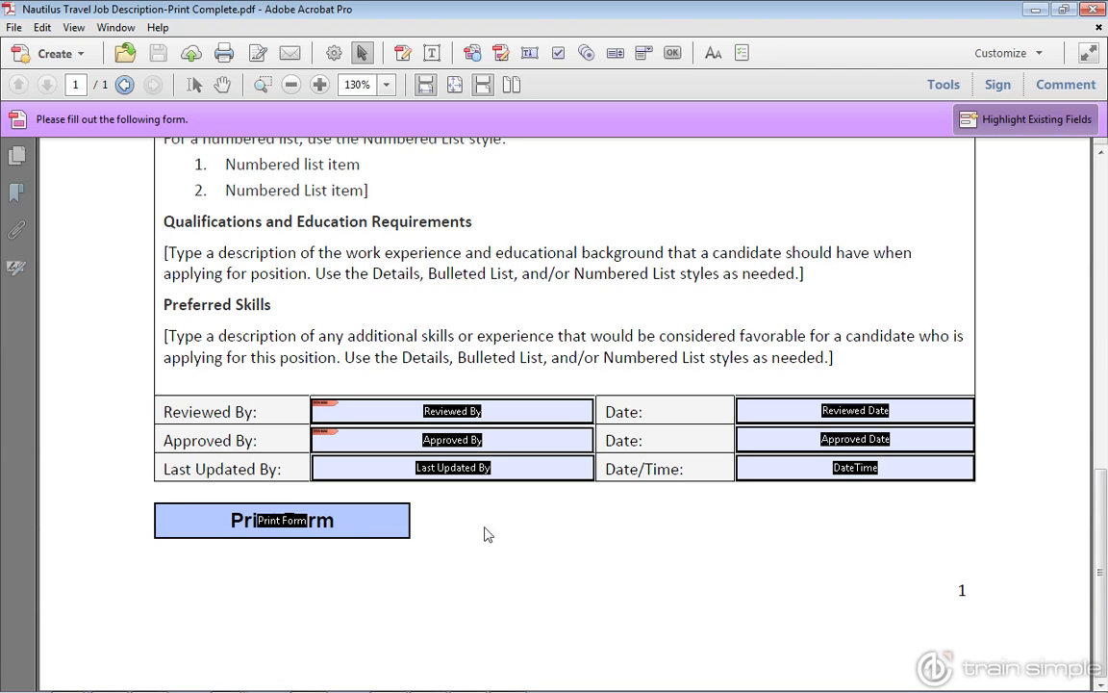